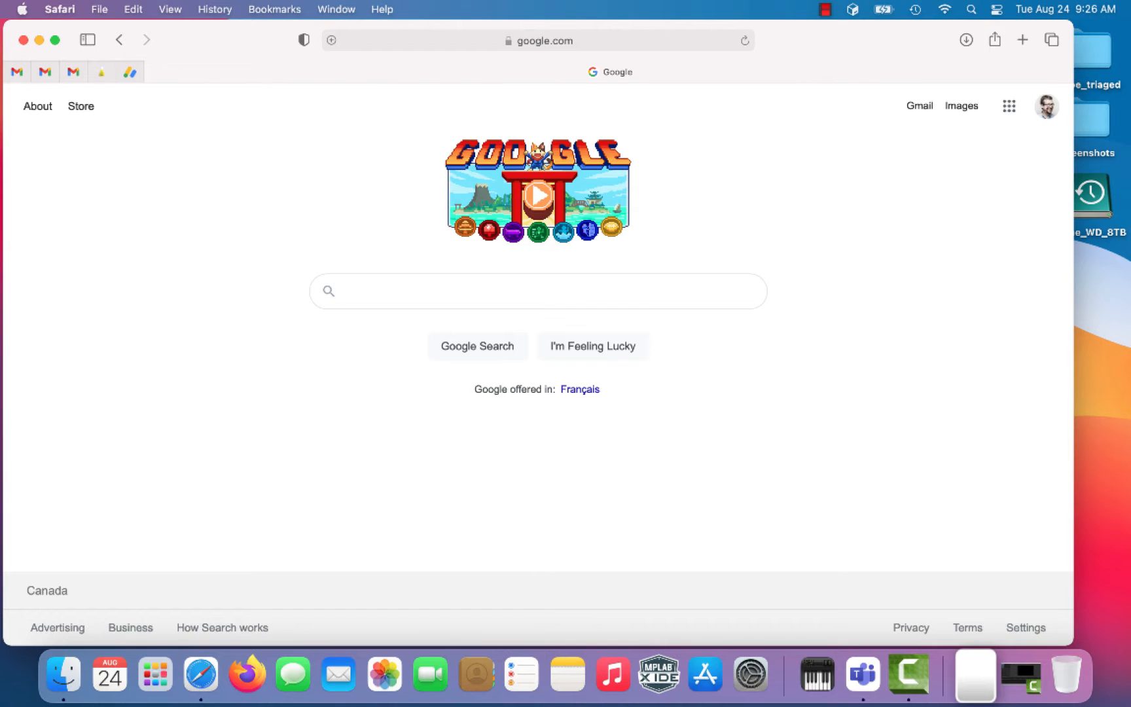
Step: Search Google for 'matlab install' and open the MathWorks 'Install Products' help page
type("matlab install")
key("Return")
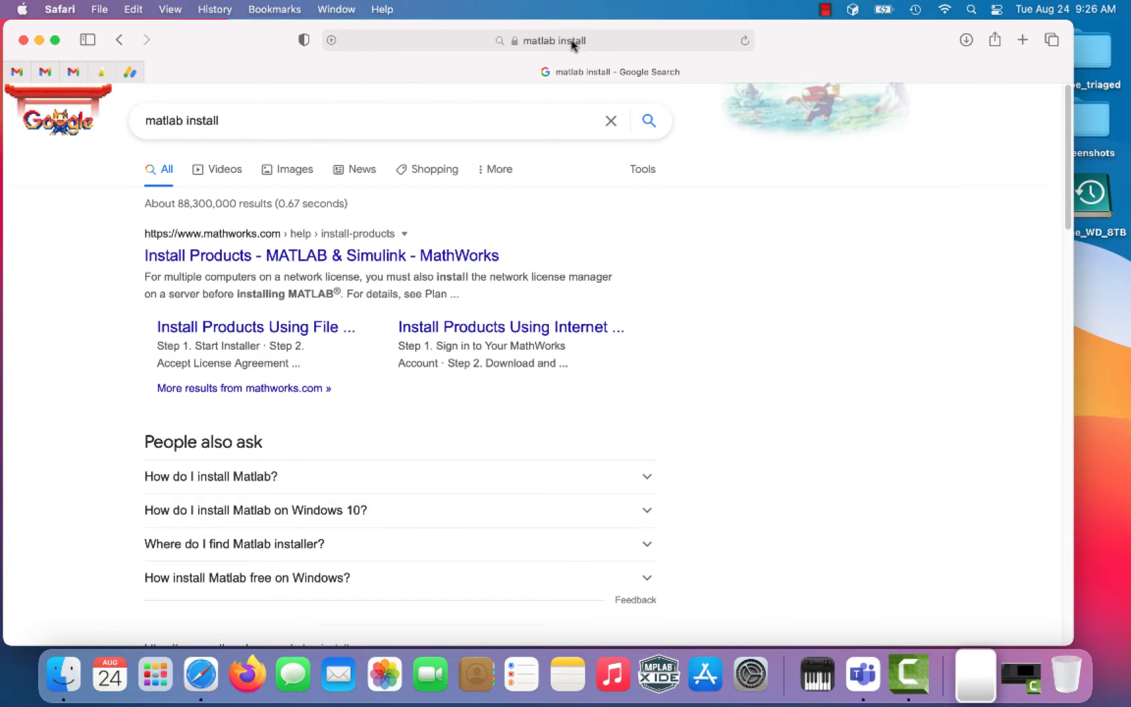
left_click(423, 262)
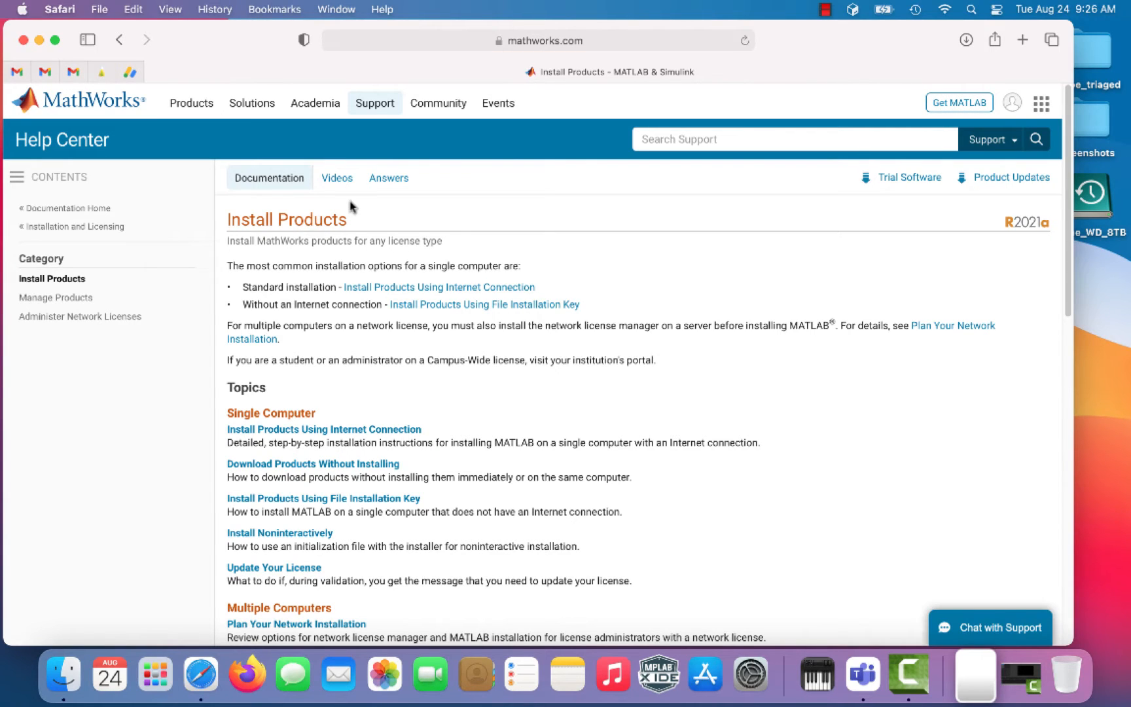
Step: Open 'Install Products Using Internet Connection' and read down to Step 2, Download and Run Installer
left_click(394, 289)
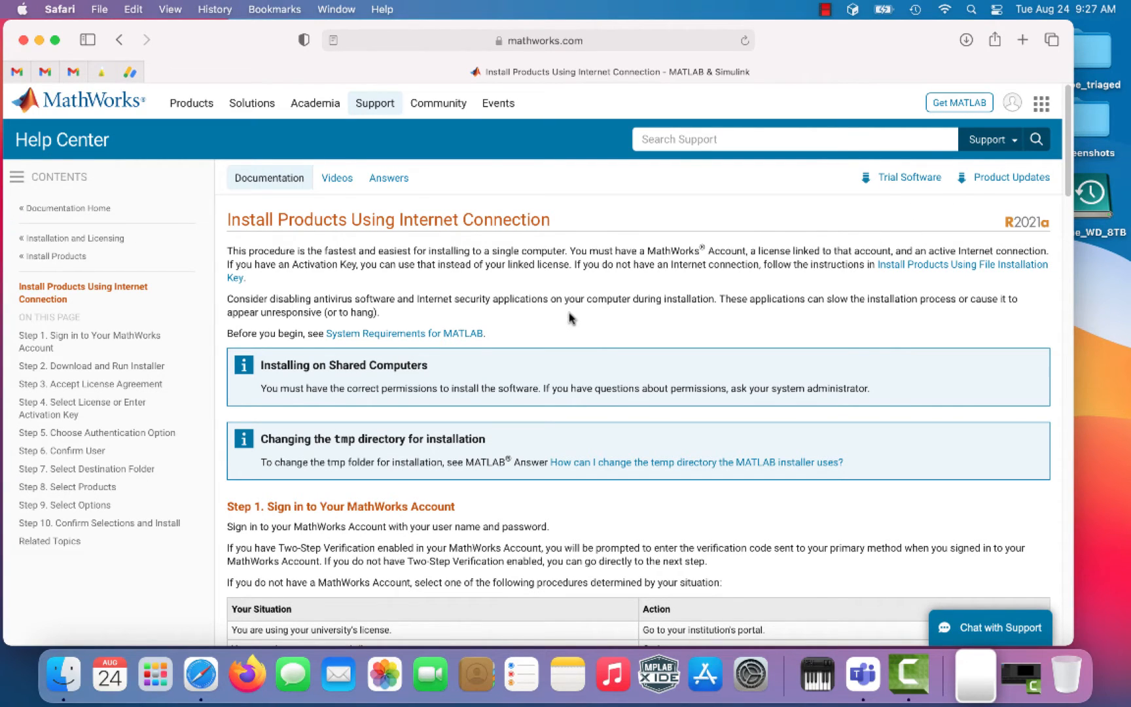
scroll(572, 320, "down", 4)
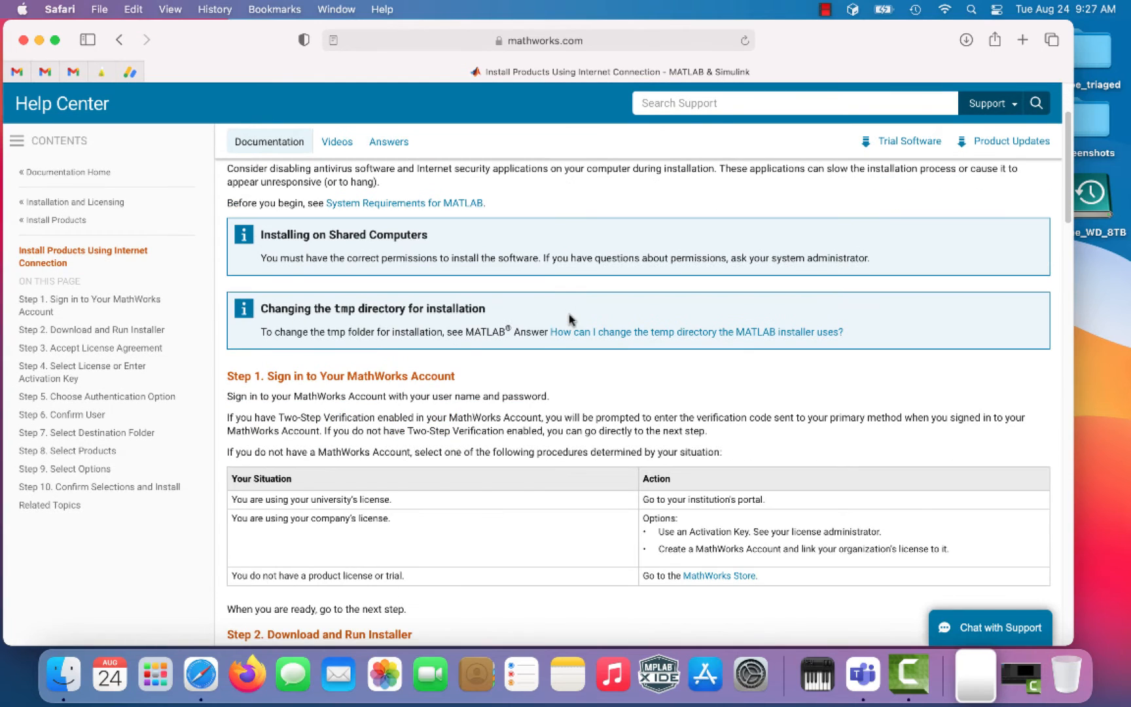
scroll(569, 319, "down", 1)
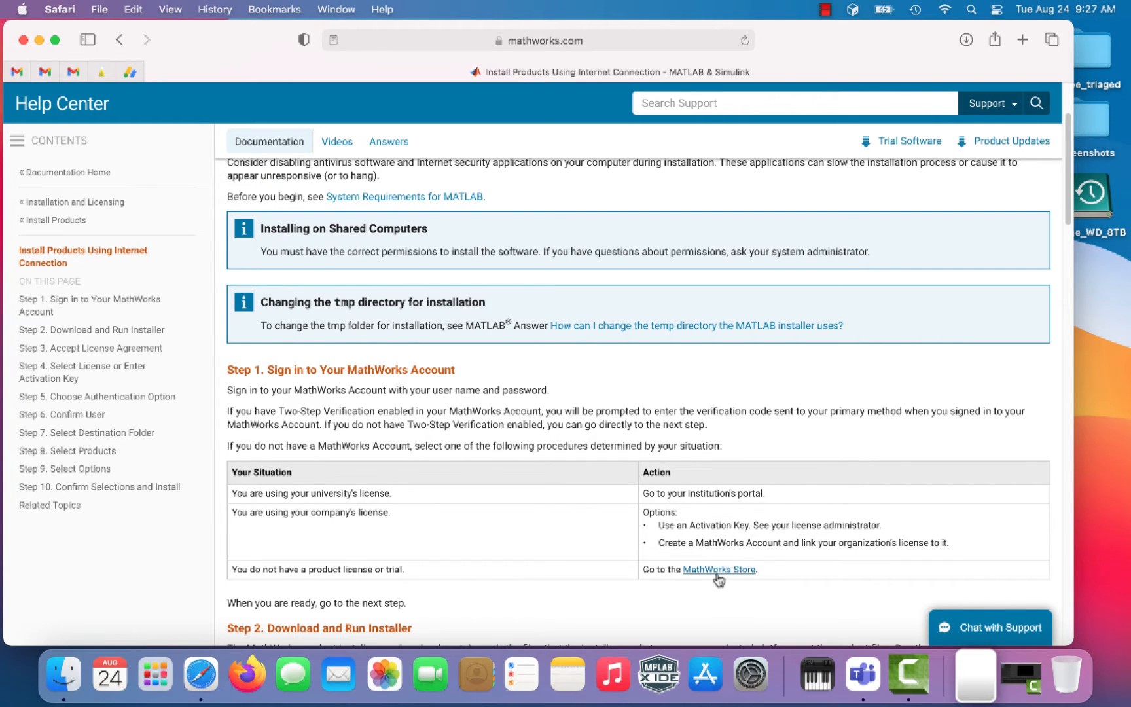
scroll(683, 533, "down", 5)
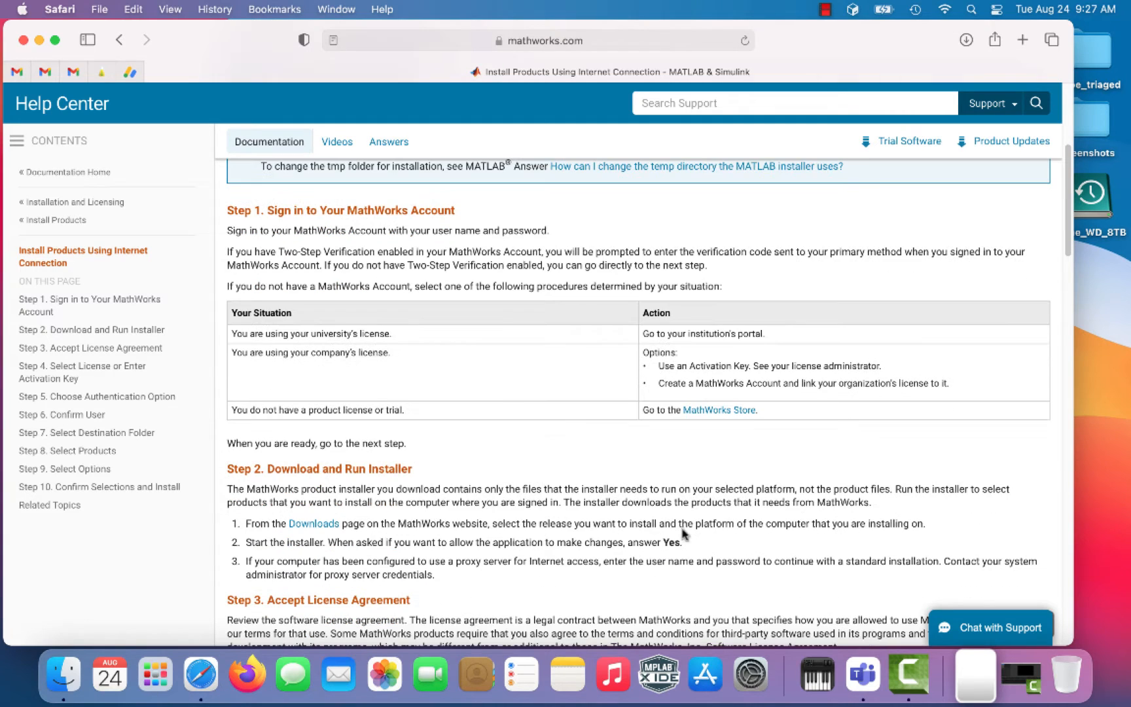
Step: Open the MathWorks Downloads sign-in in a new tab and type an example university e-mail into 'Create one!'
left_click(324, 527)
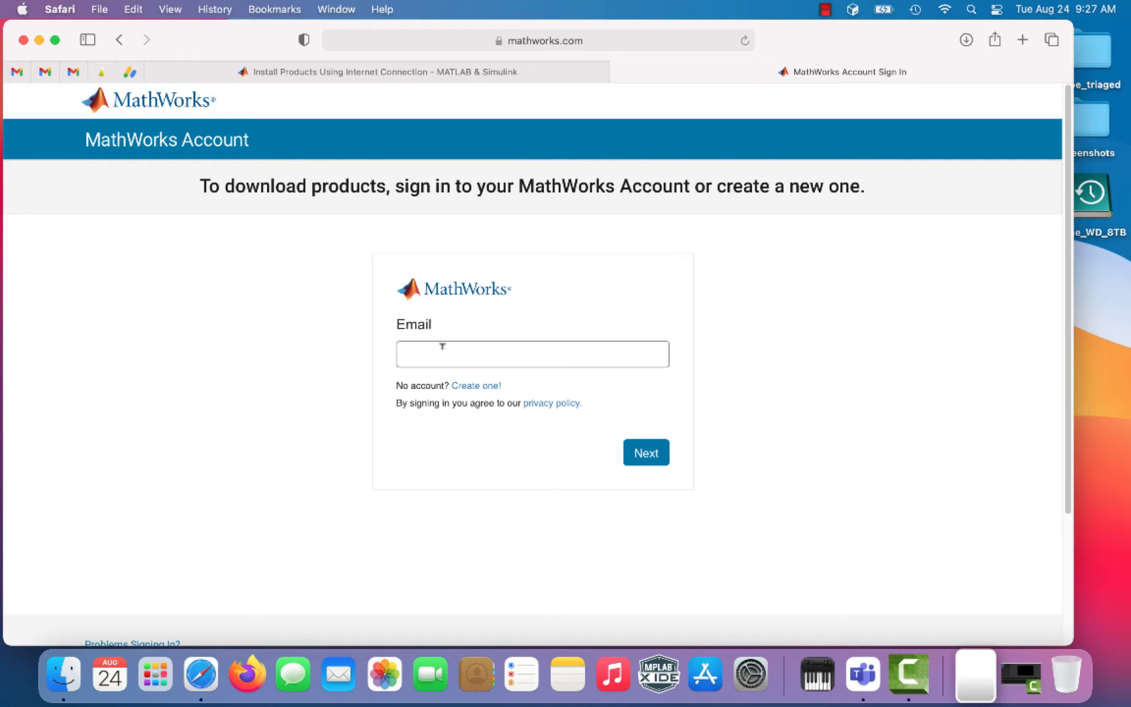
left_click(476, 387)
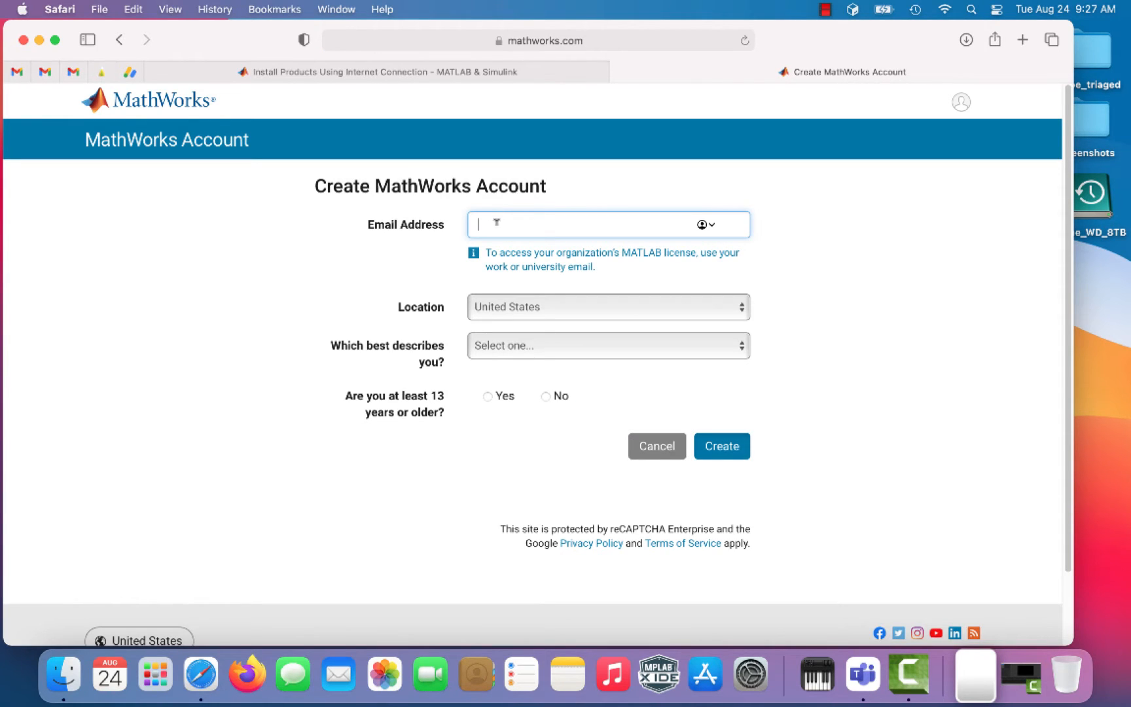
type("use your YorkU account")
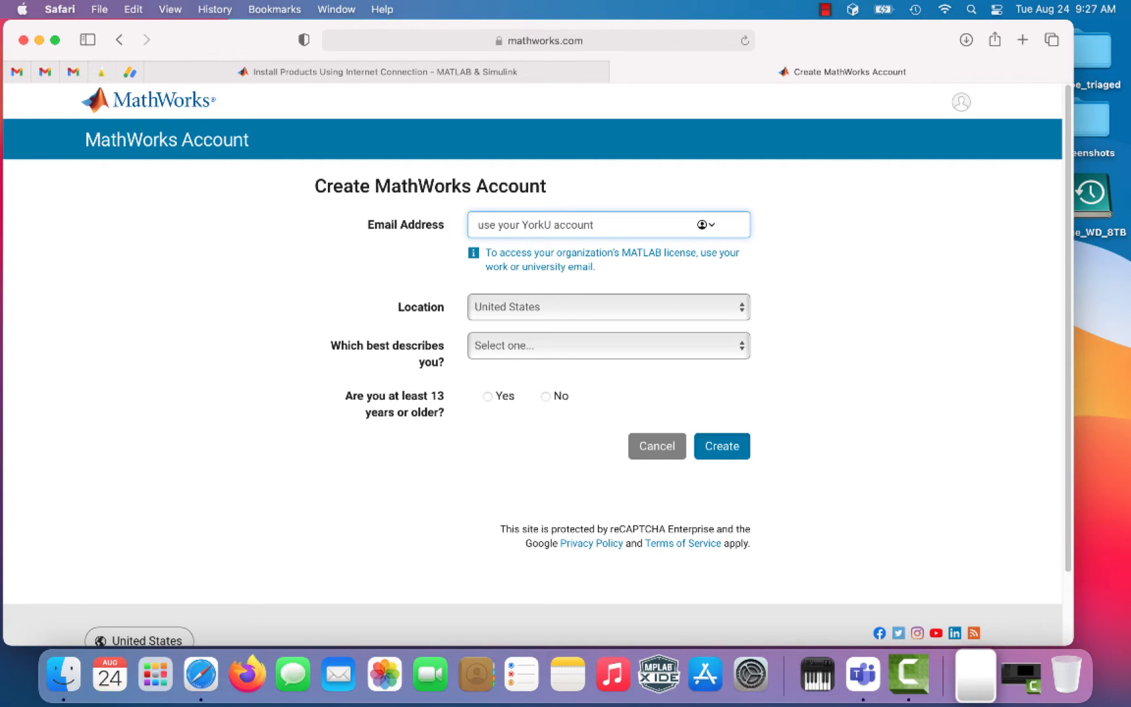
type(" (")
type("bl")
type("ahblah@")
type("my.york")
key("BackSpace")
key("BackSpace")
key("BackSpace")
key("BackSpace")
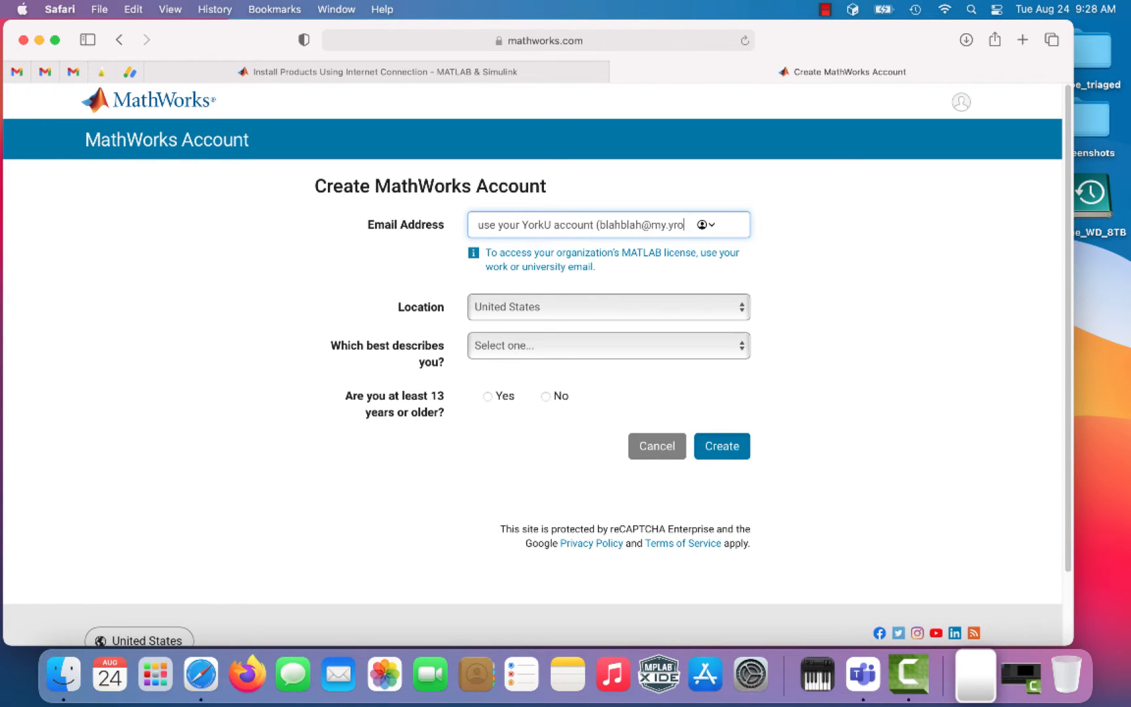
type("yorku.ca)")
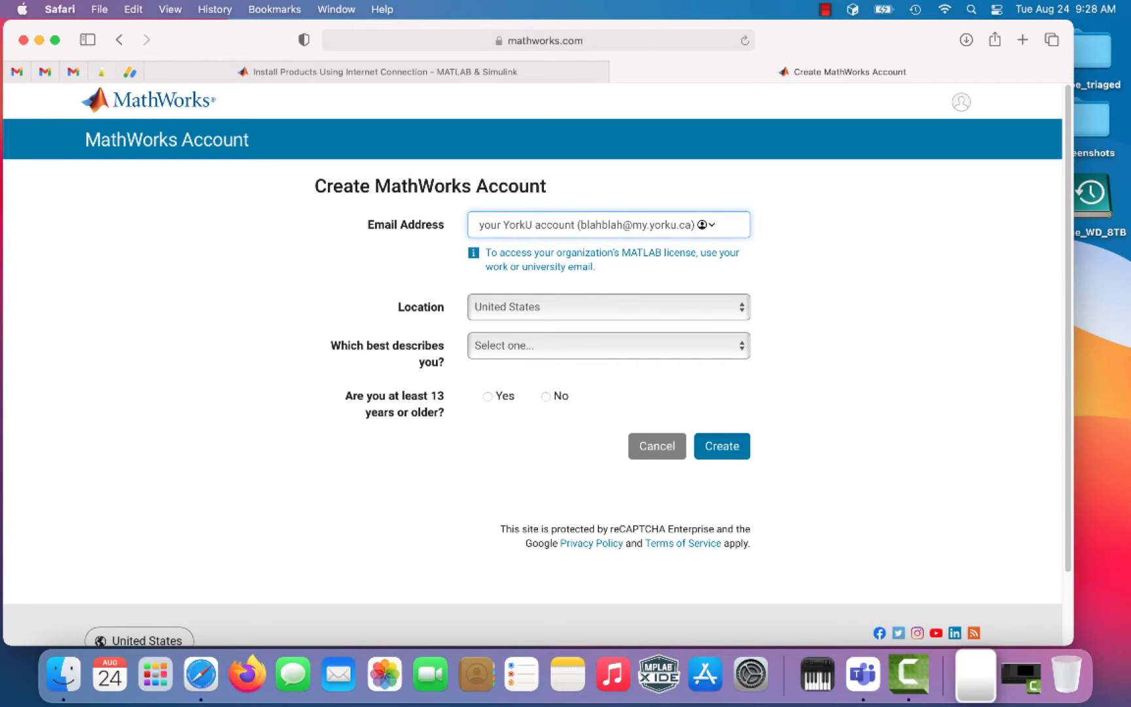
Step: Clear the example e-mail and return to the MathWorks Account sign-in page
key("super+a")
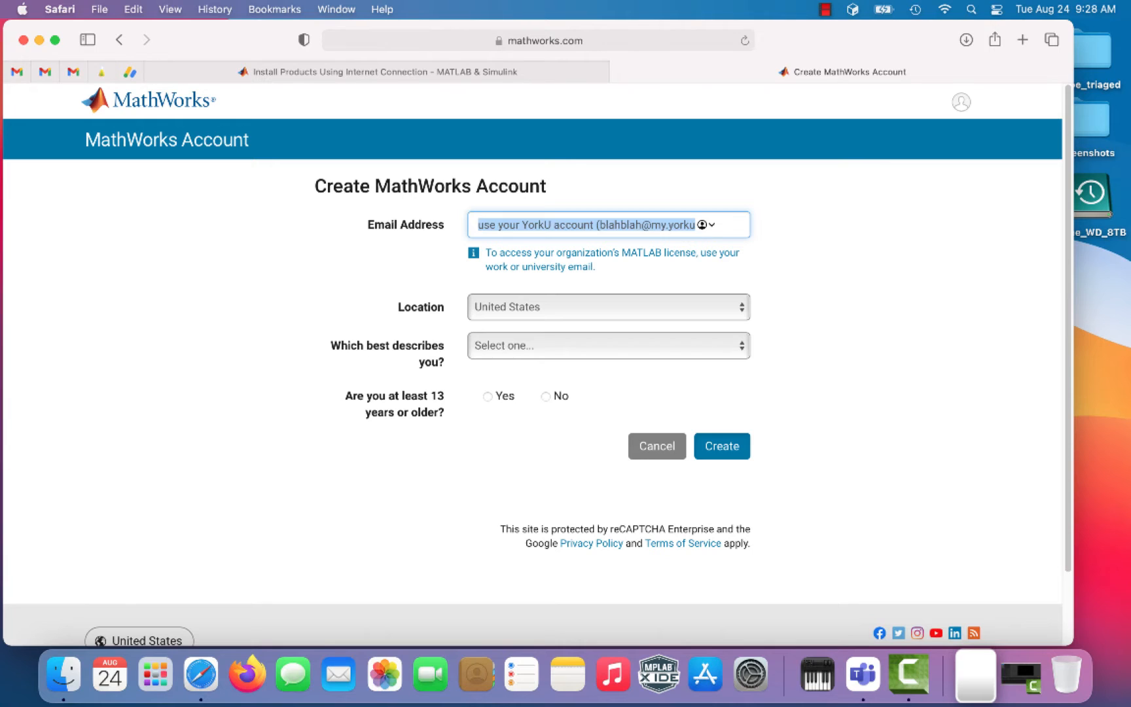
key("BackSpace")
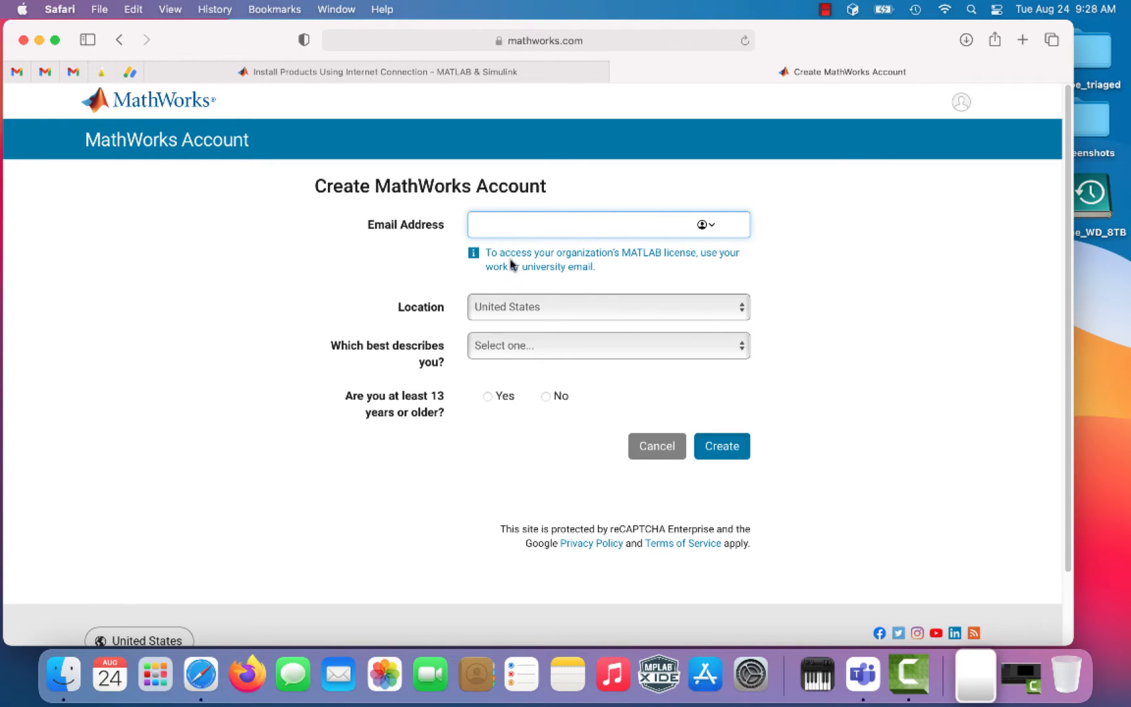
left_click(664, 439)
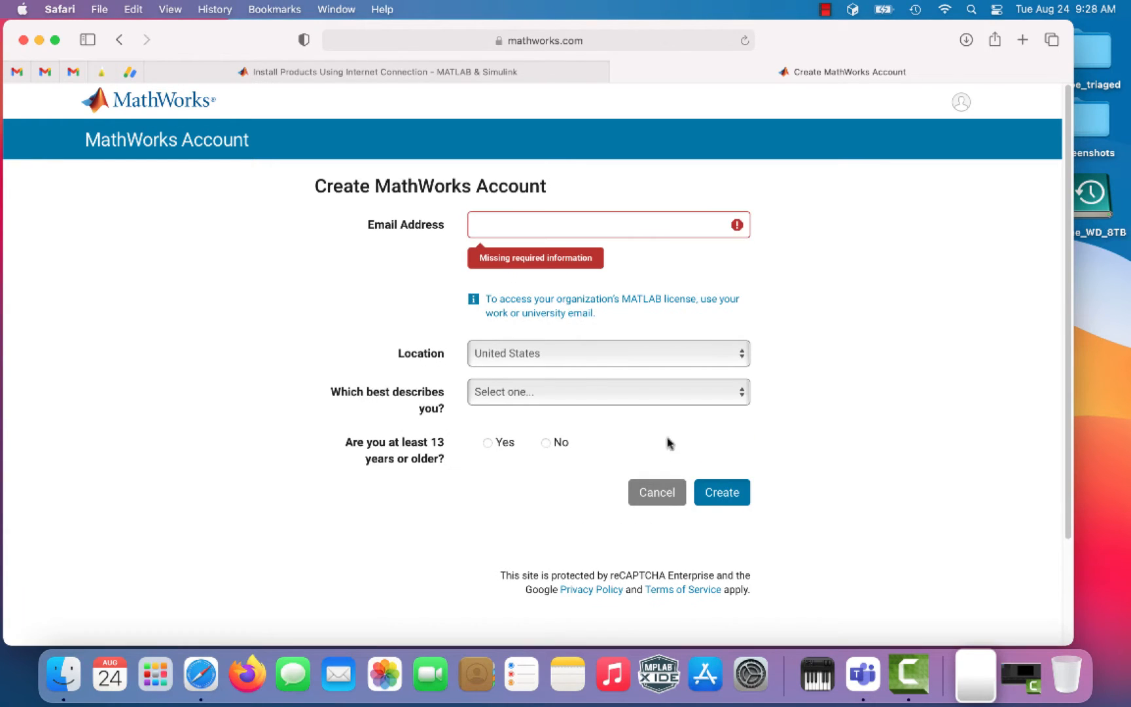
left_click(539, 218)
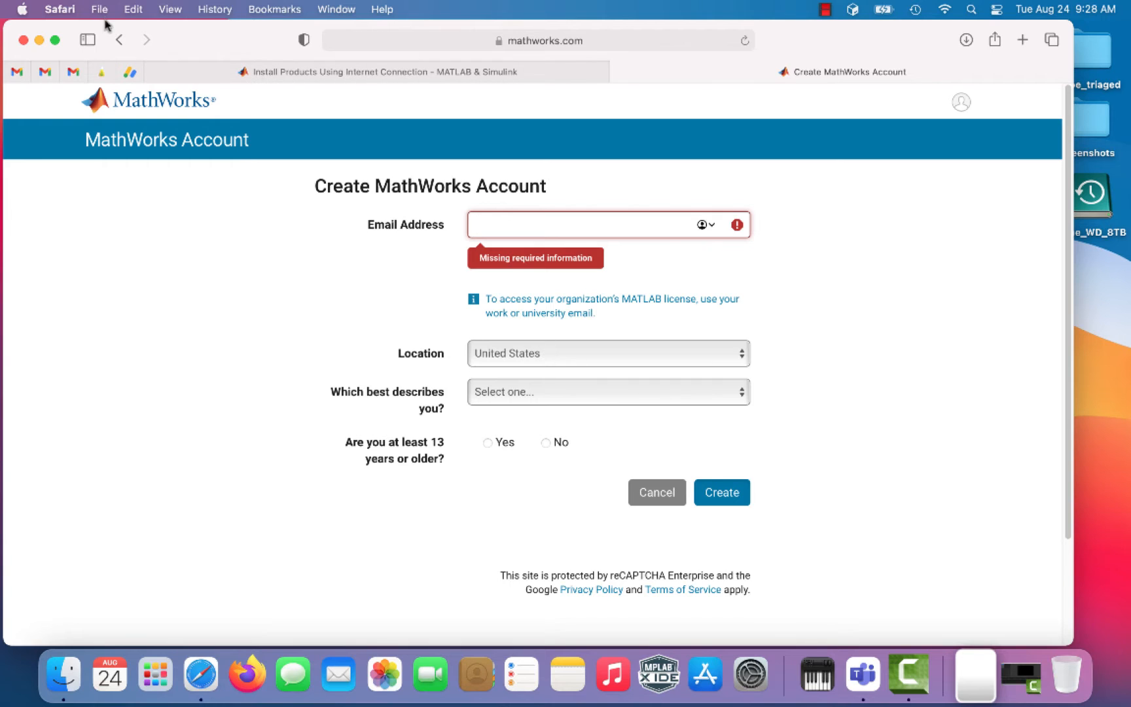
left_click(116, 43)
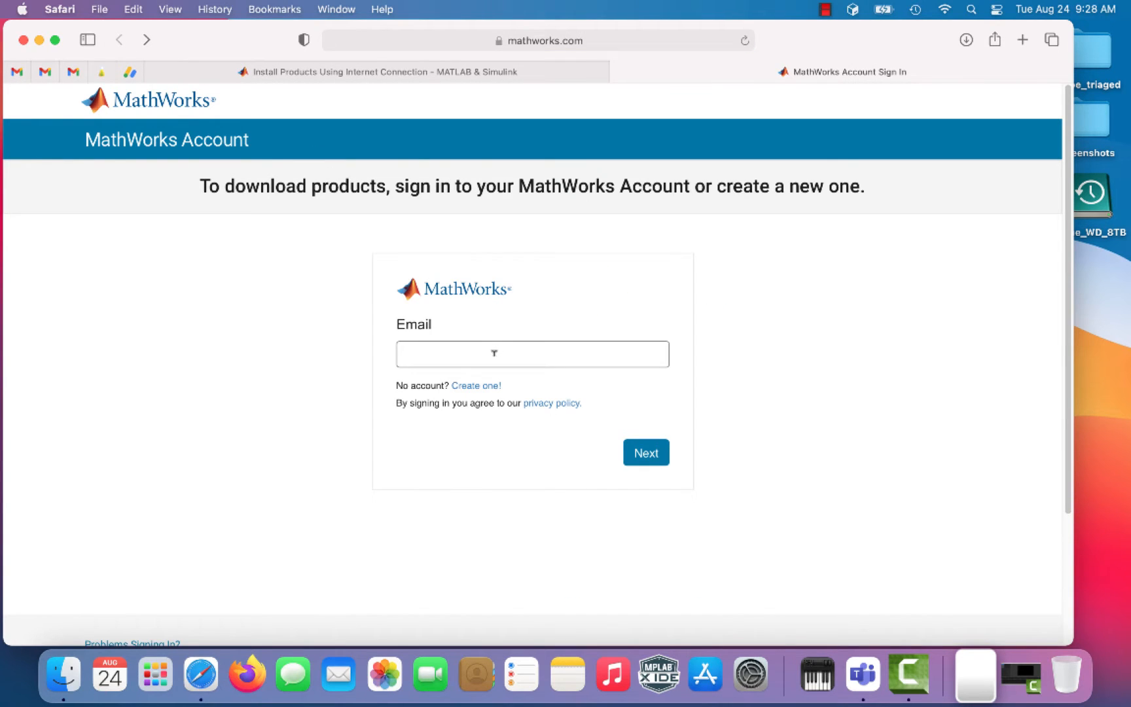
Step: Sign in with the university e-mail, entering the password with Safari on another display
left_click(532, 347)
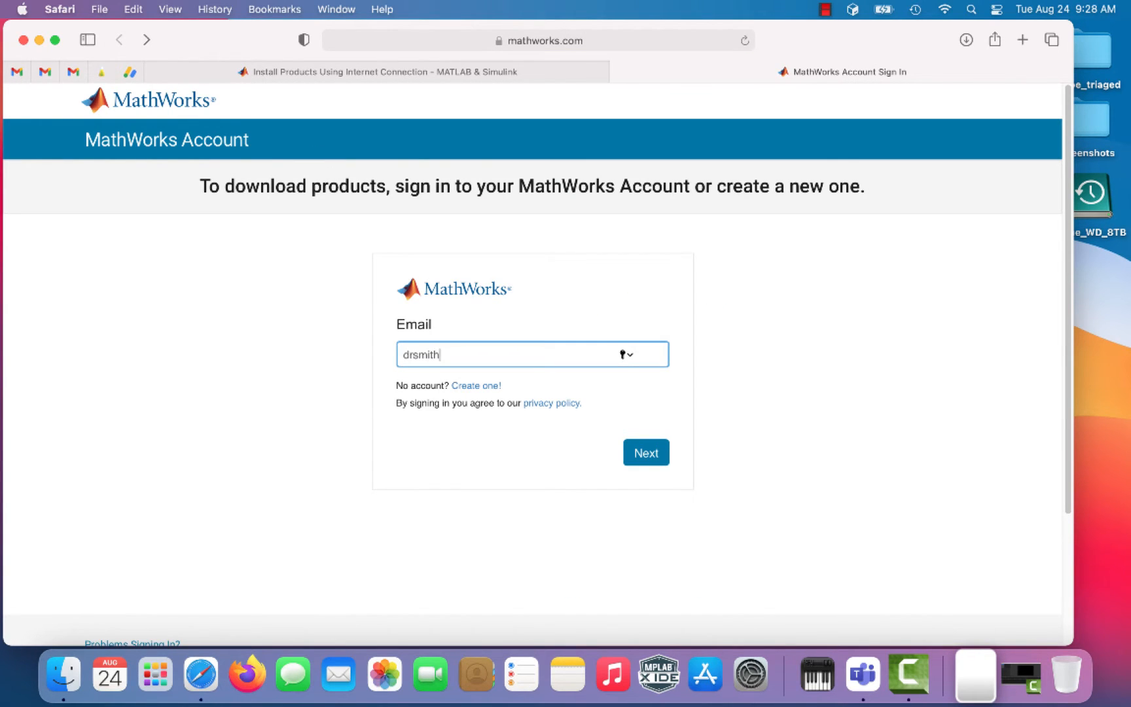
left_click(649, 459)
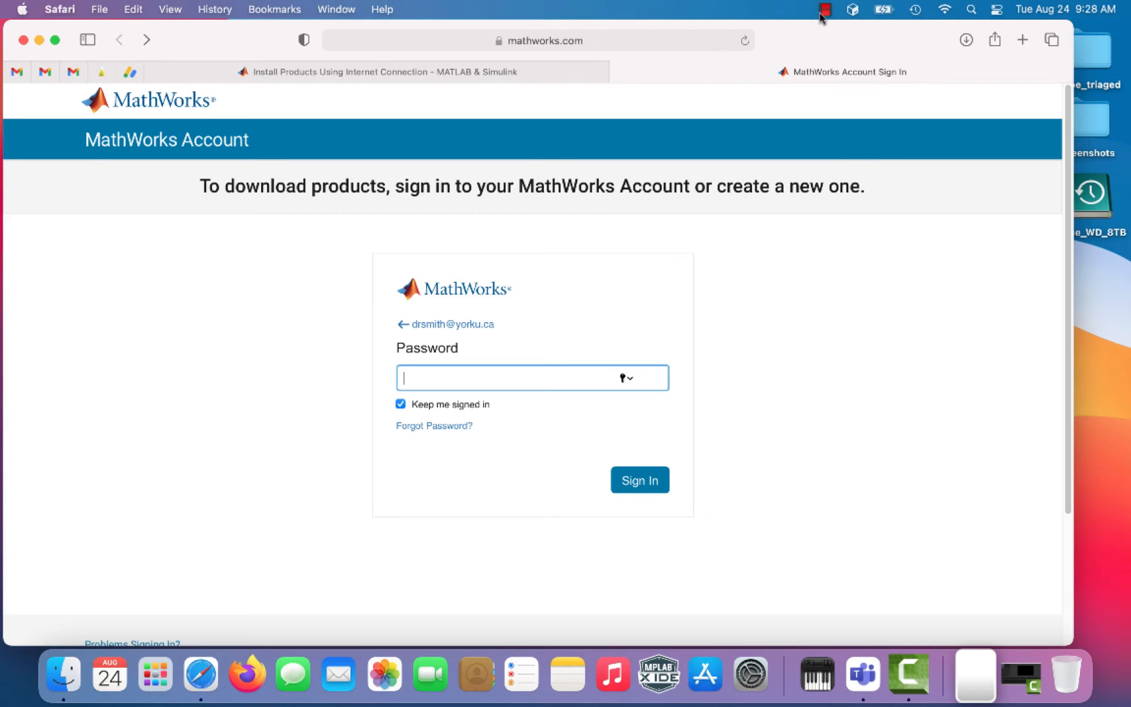
left_click_drag(836, 29, 0, 62)
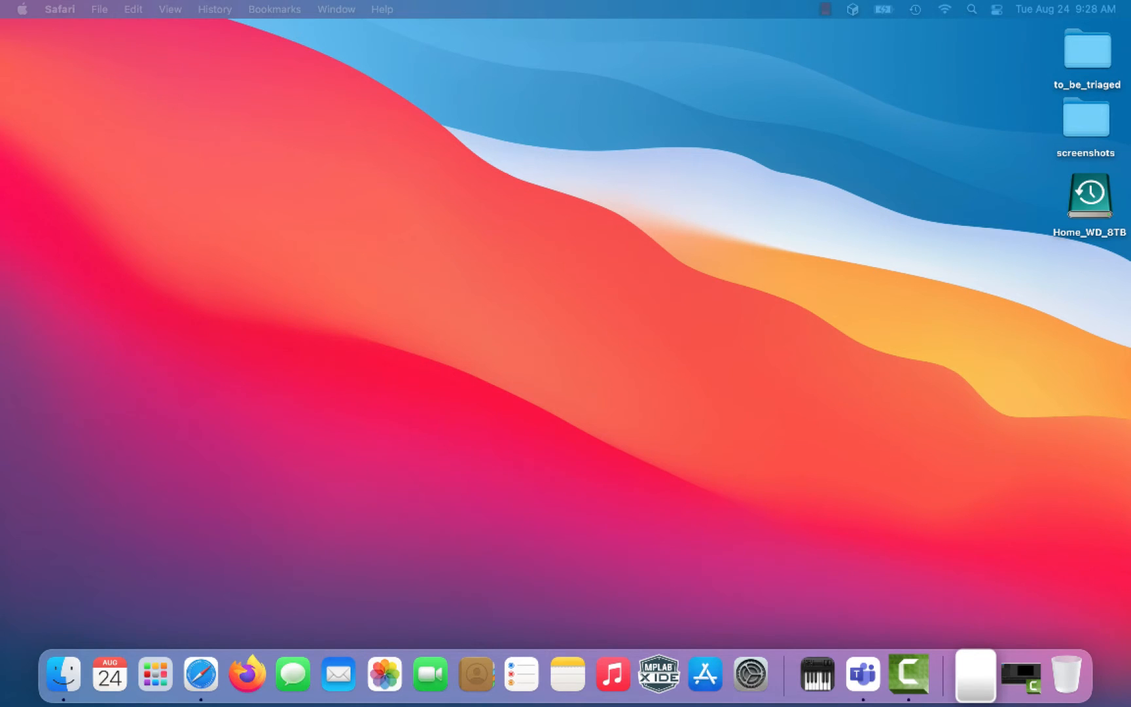
left_click_drag(0, 128, 783, 21)
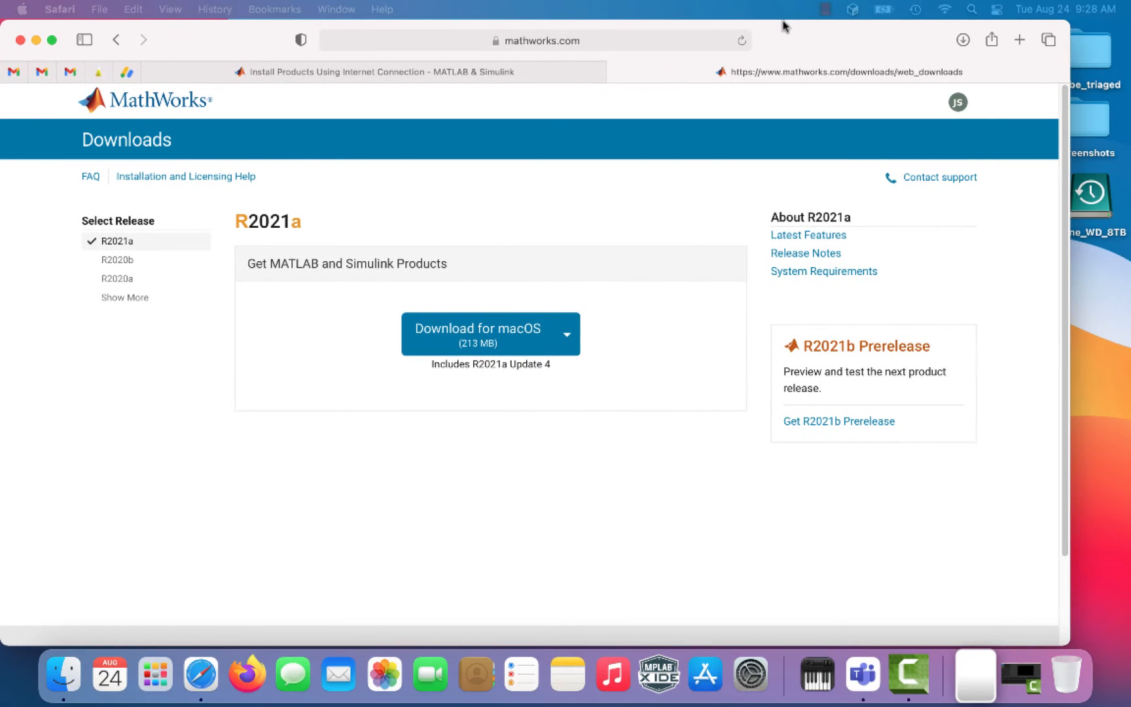
Step: Download the 213 MB R2021a macOS installer, allowing mathworks.com downloads, and show the Downloads stack
left_click(465, 339)
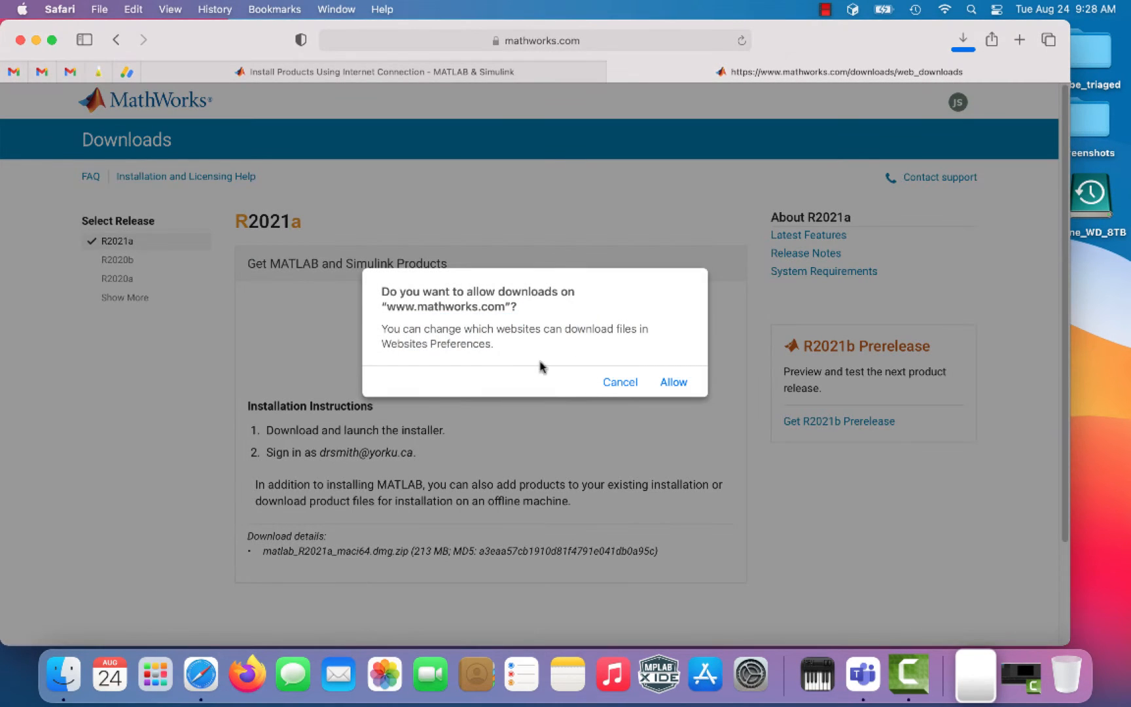
left_click(674, 383)
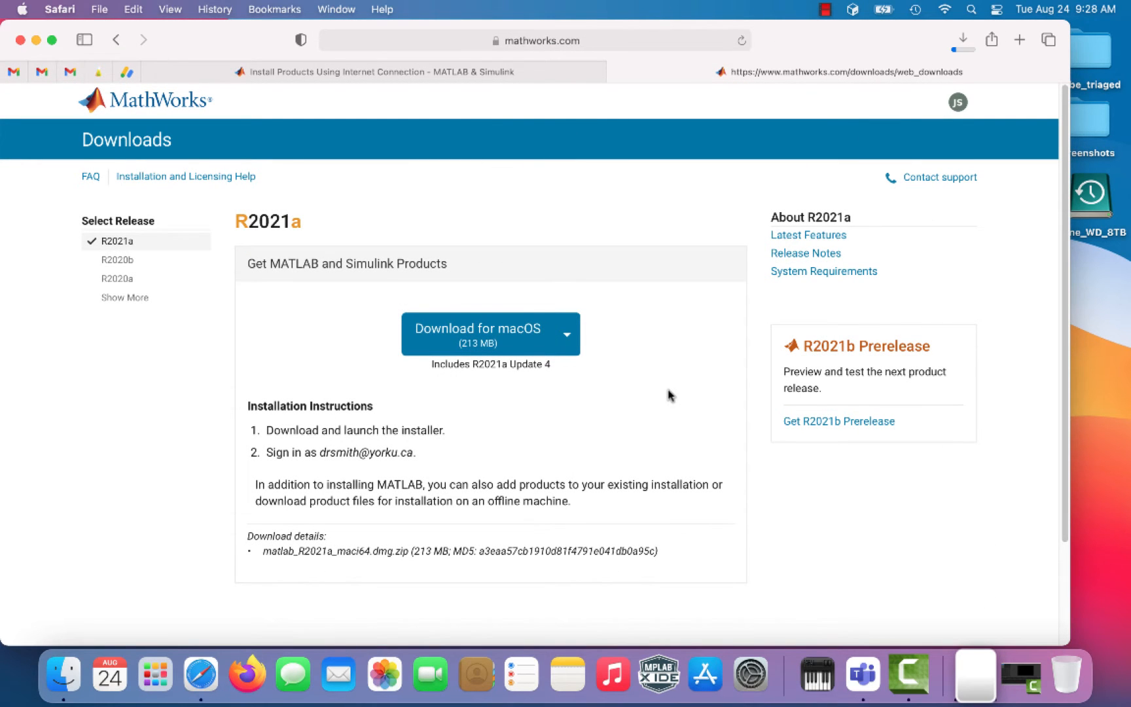
left_click_drag(266, 429, 454, 434)
left_click_drag(267, 452, 436, 448)
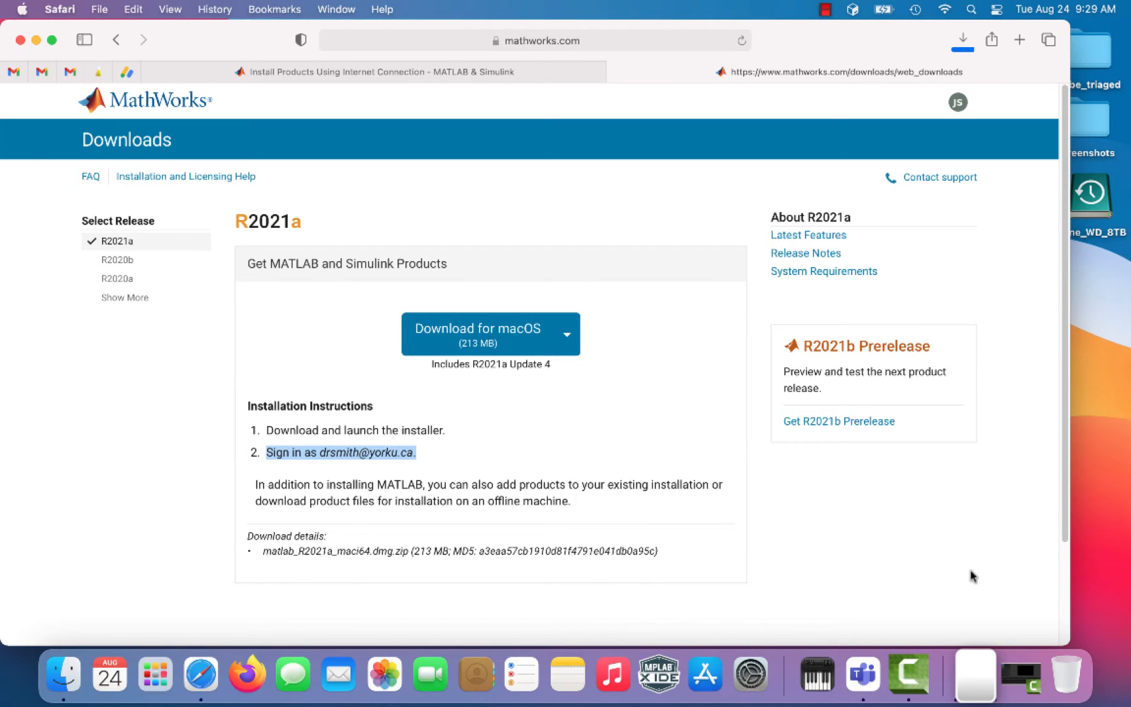
left_click(974, 681)
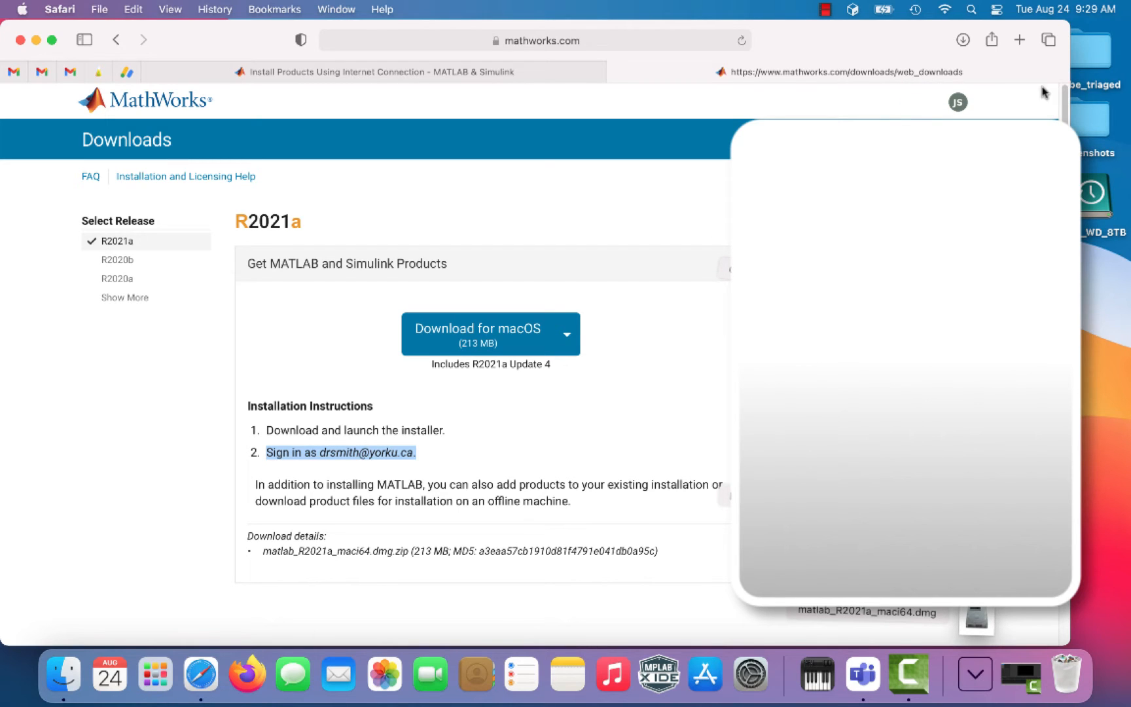
Step: Mount matlab_R2021a_maci64.dmg and launch InstallForMacOSX from it
left_click(976, 616)
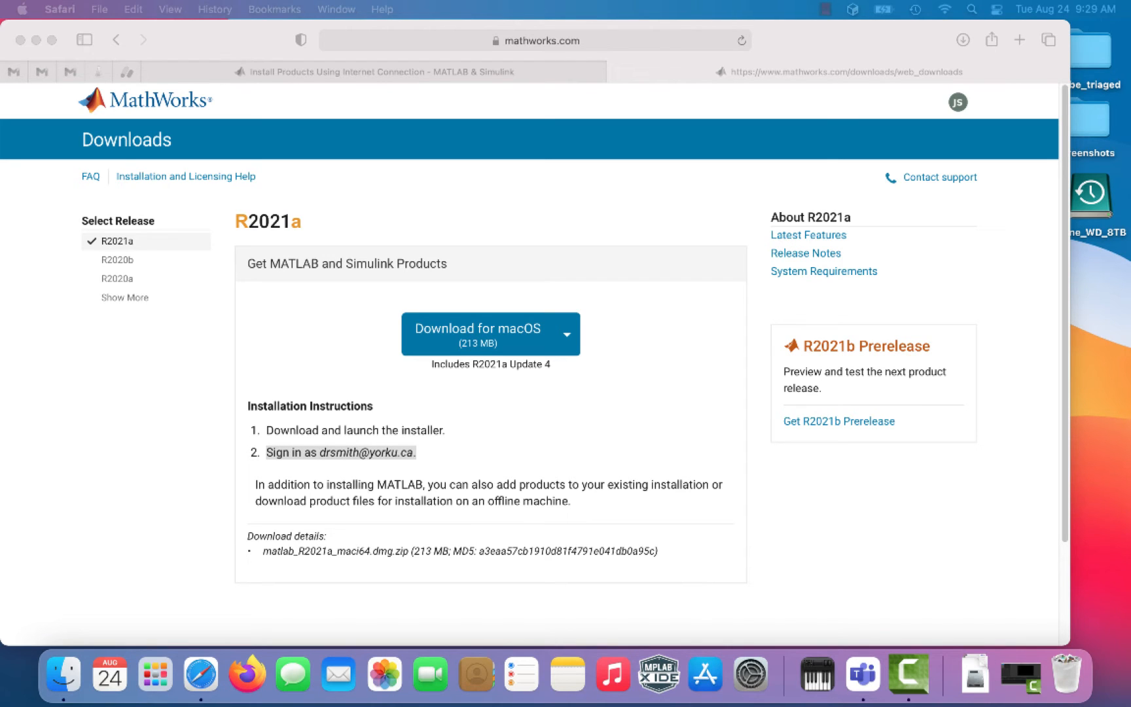
double_click(264, 305)
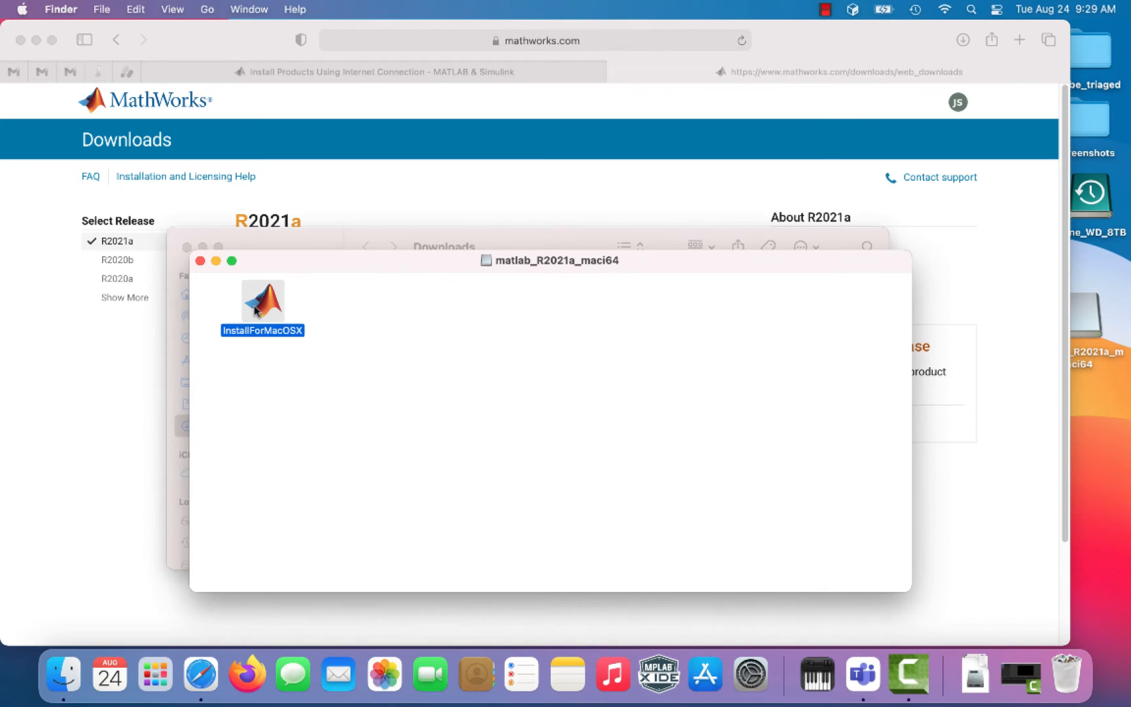
Step: Confirm opening the installer and authorize it with the Mac administrator password
left_click(593, 293)
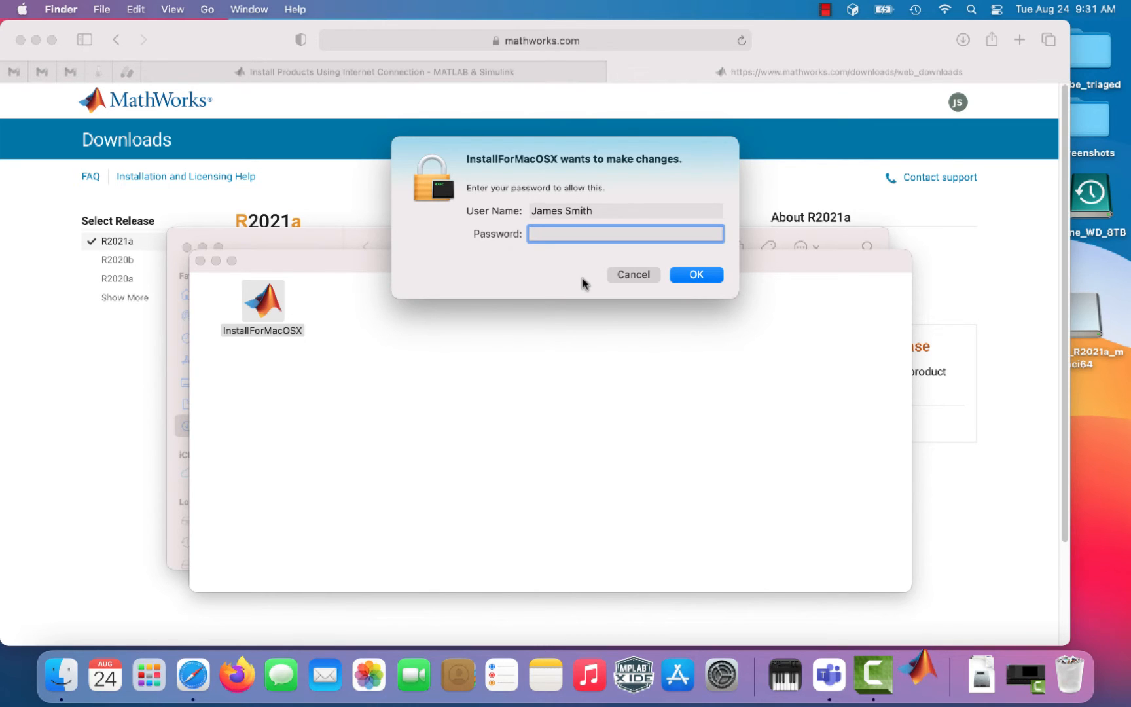
left_click(700, 275)
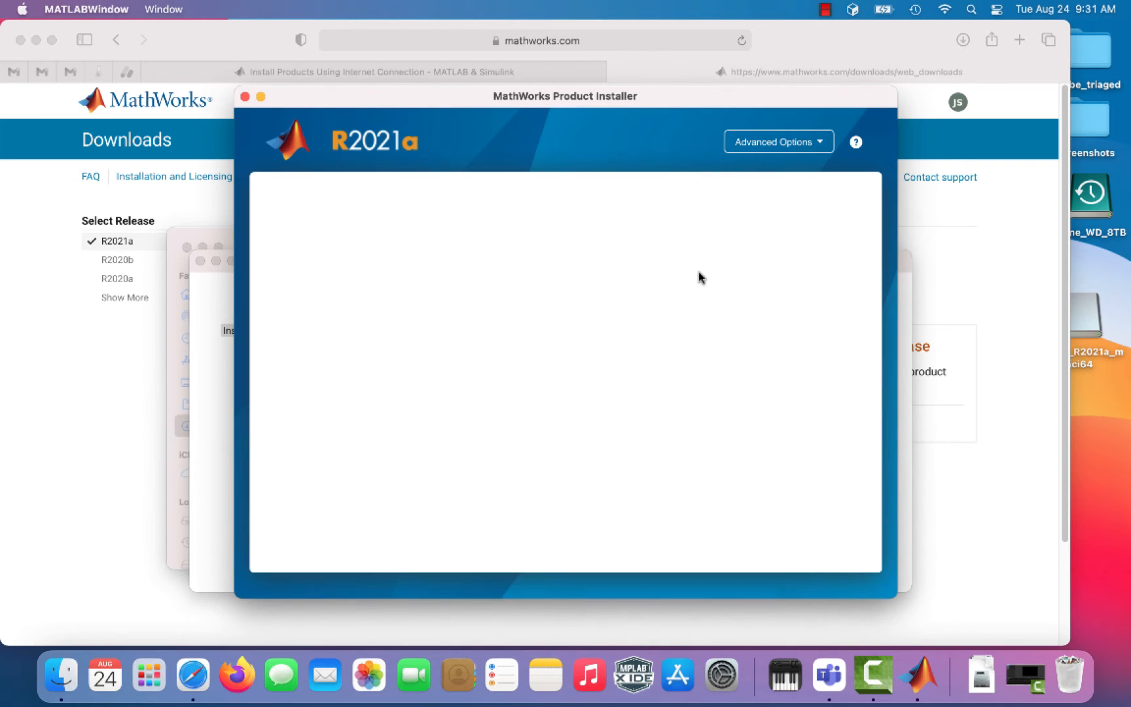
Step: Finish entering the MathWorks account e-mail in the installer and submit it
key("BackSpace")
type("orku.ca")
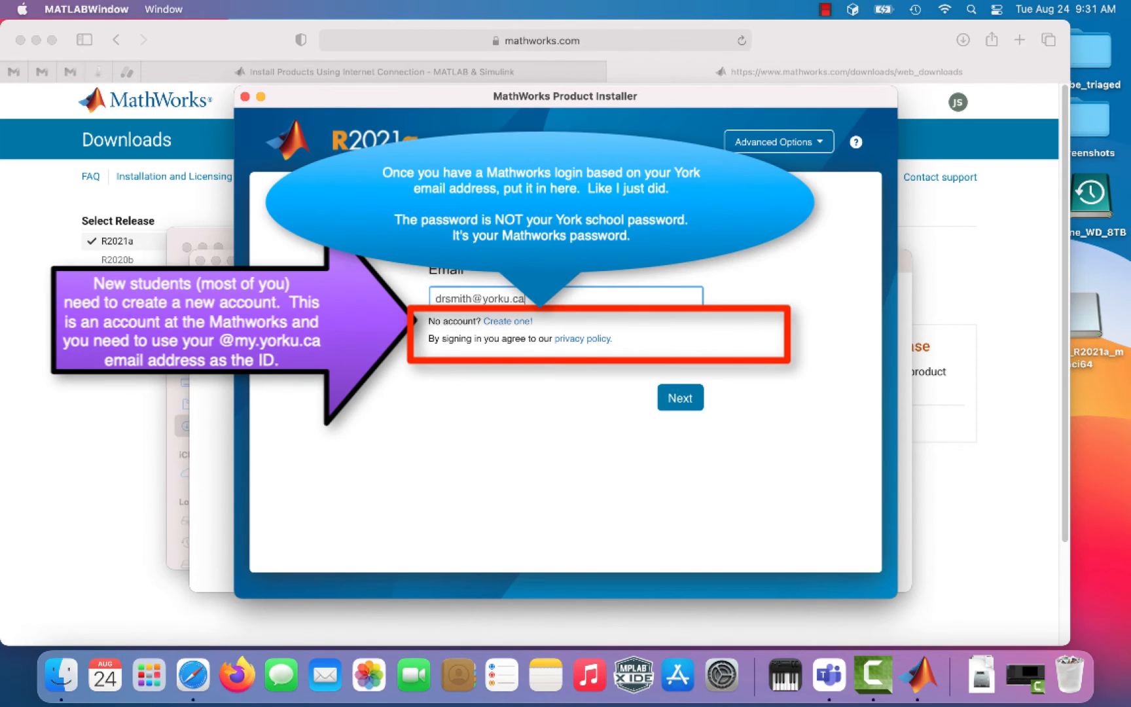
key("Return")
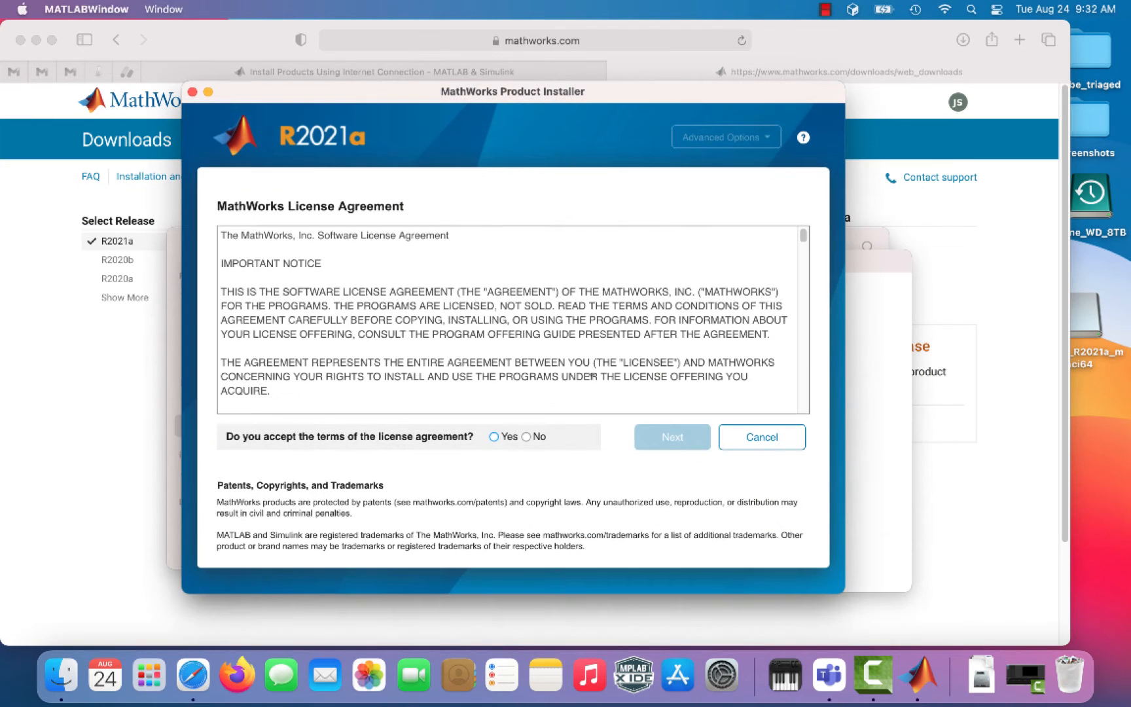
Step: Accept the licence, confirm the user and destination, and start the university login verification
left_click(494, 437)
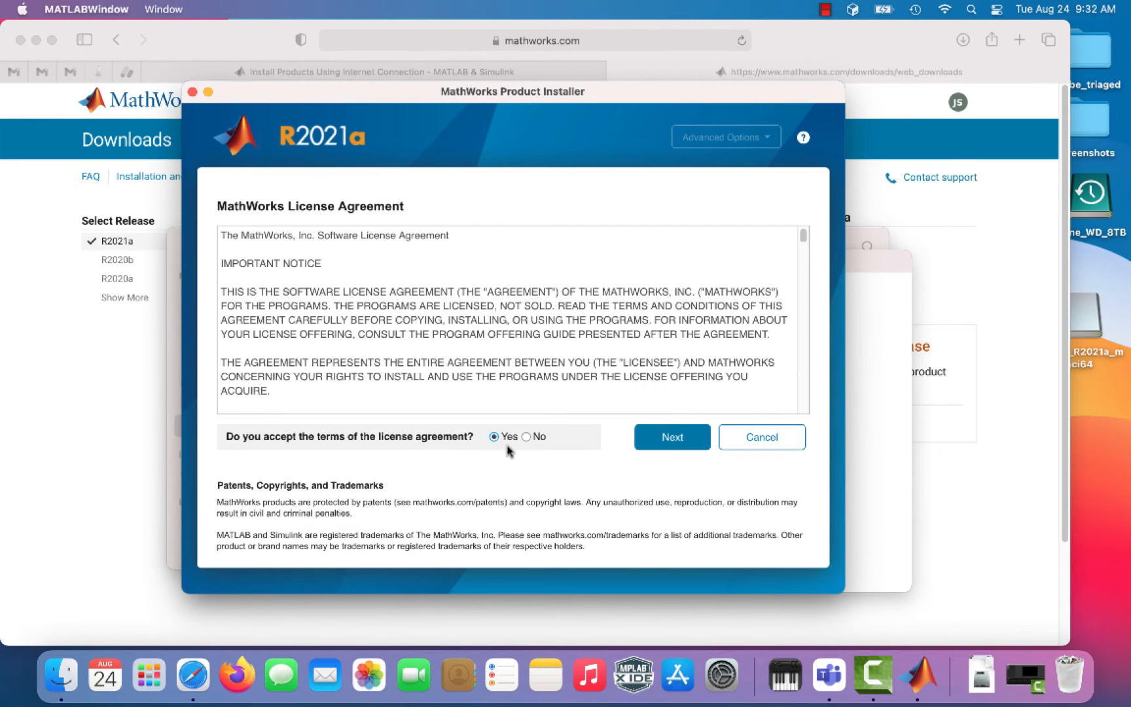
left_click(676, 447)
left_click(706, 511)
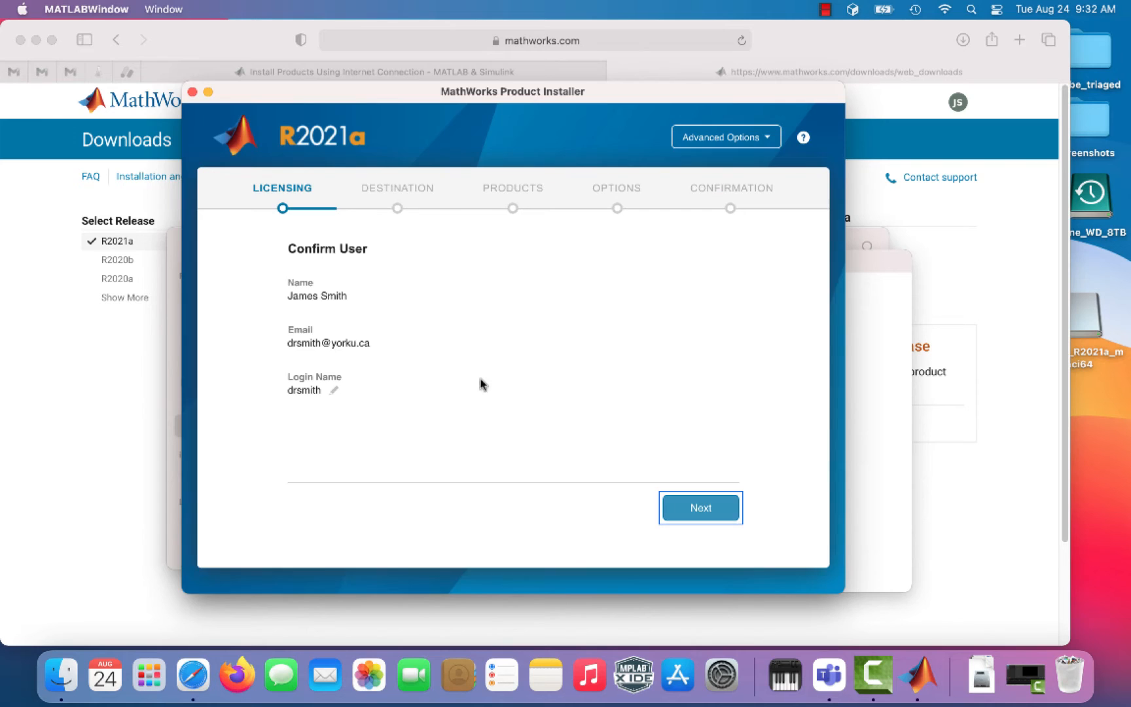
left_click(717, 512)
left_click(724, 517)
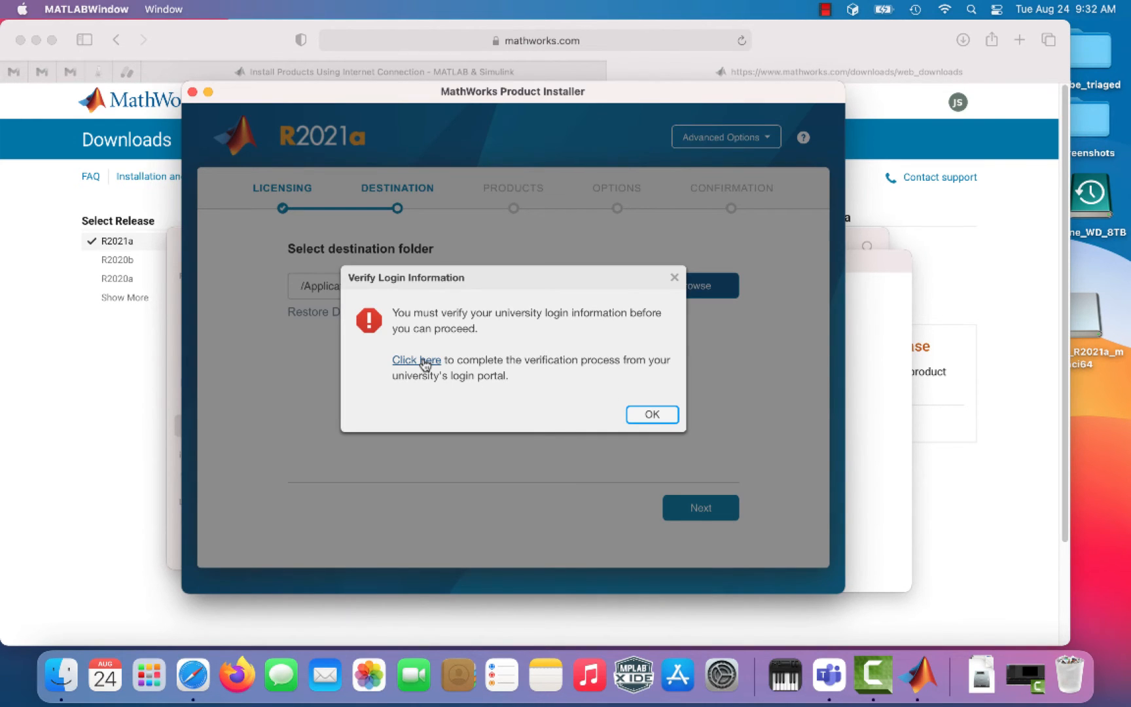
left_click(424, 362)
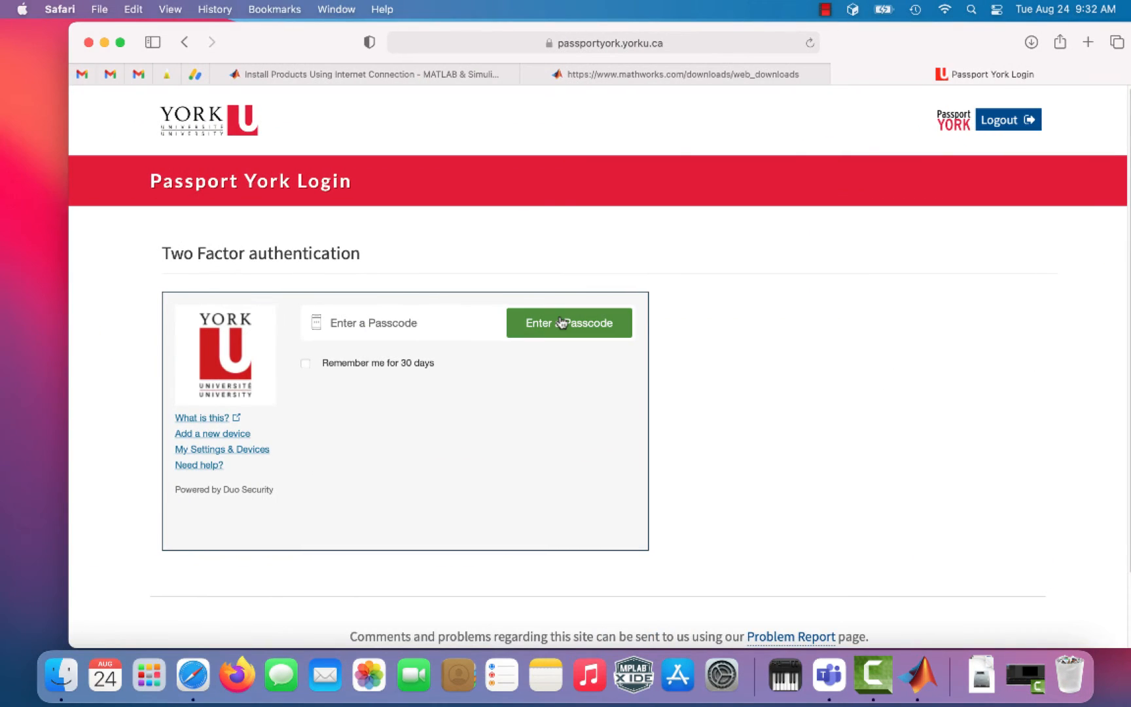
Step: Complete the Passport York Duo passcode login, then return to the R2021a Downloads tab
left_click(569, 323)
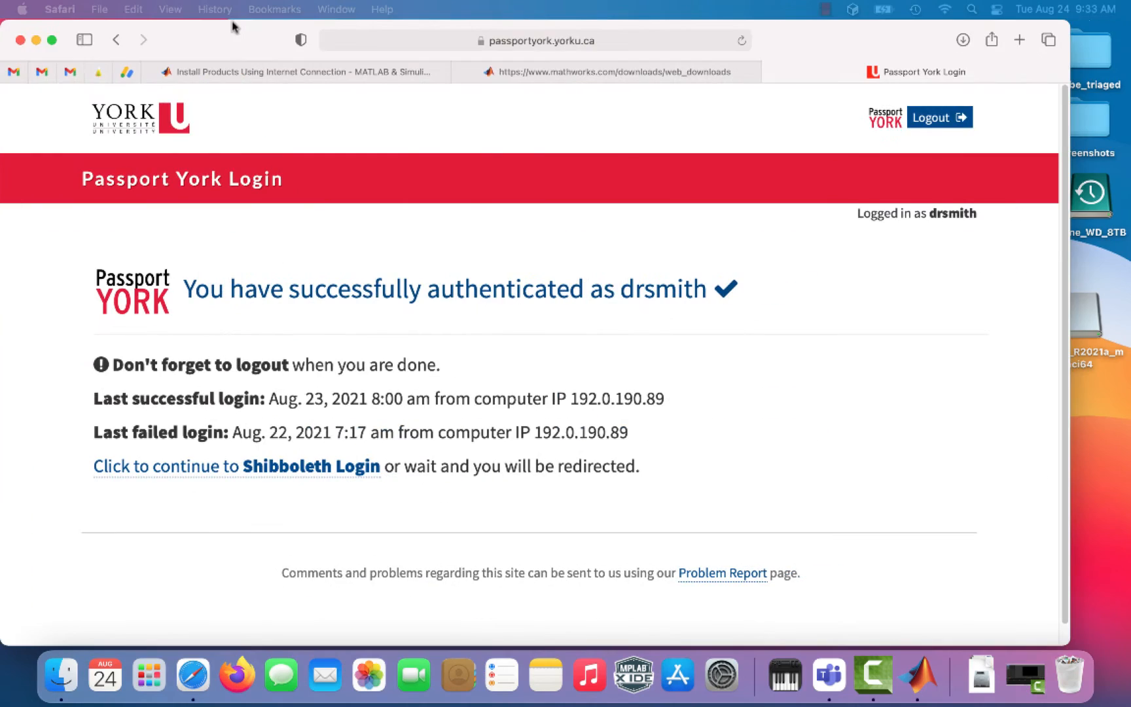
left_click(320, 466)
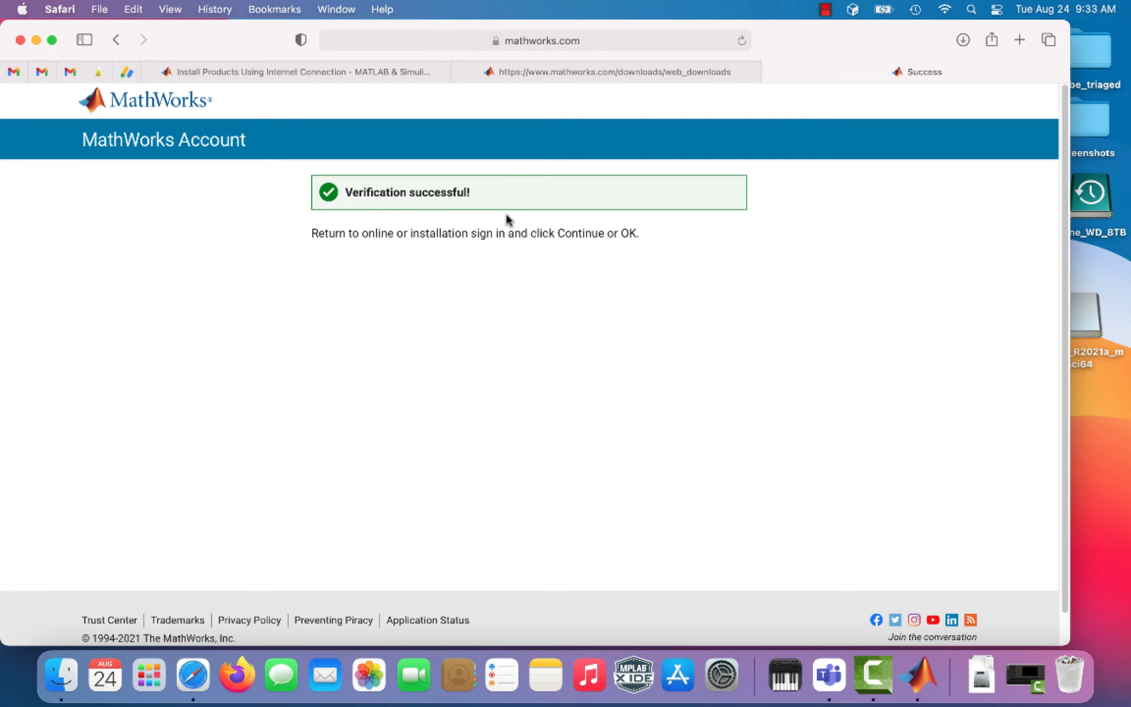
left_click(592, 71)
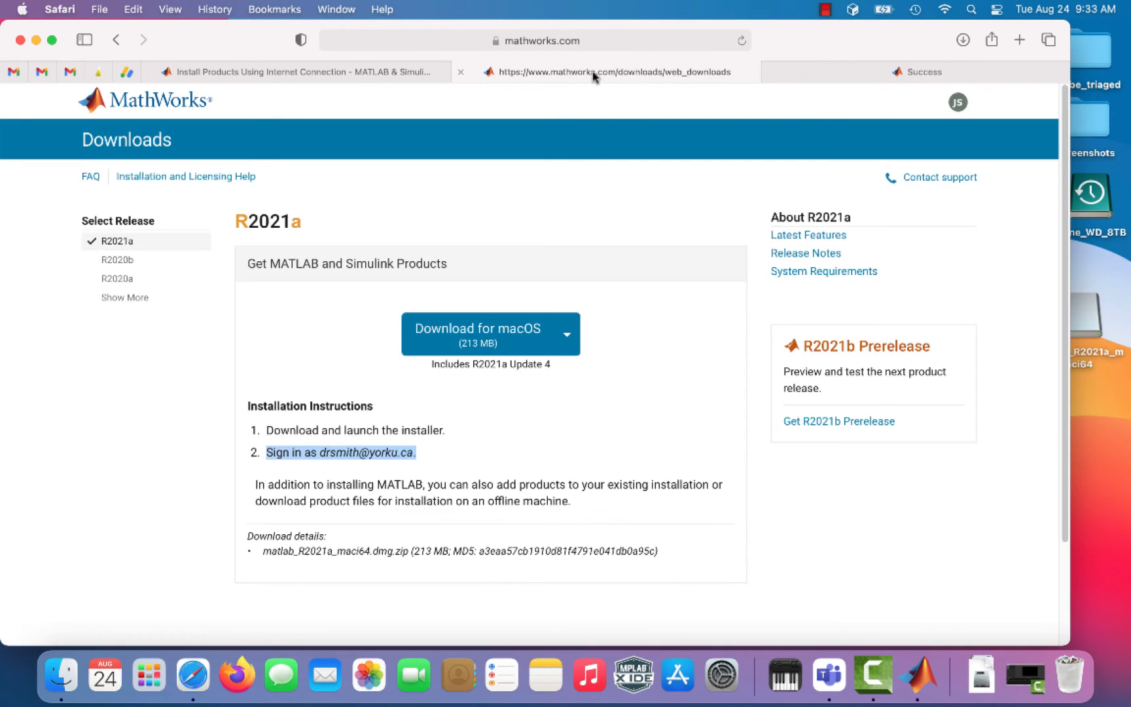
Step: Keep the /Applications destination and screenshot the installer window
left_click(701, 510)
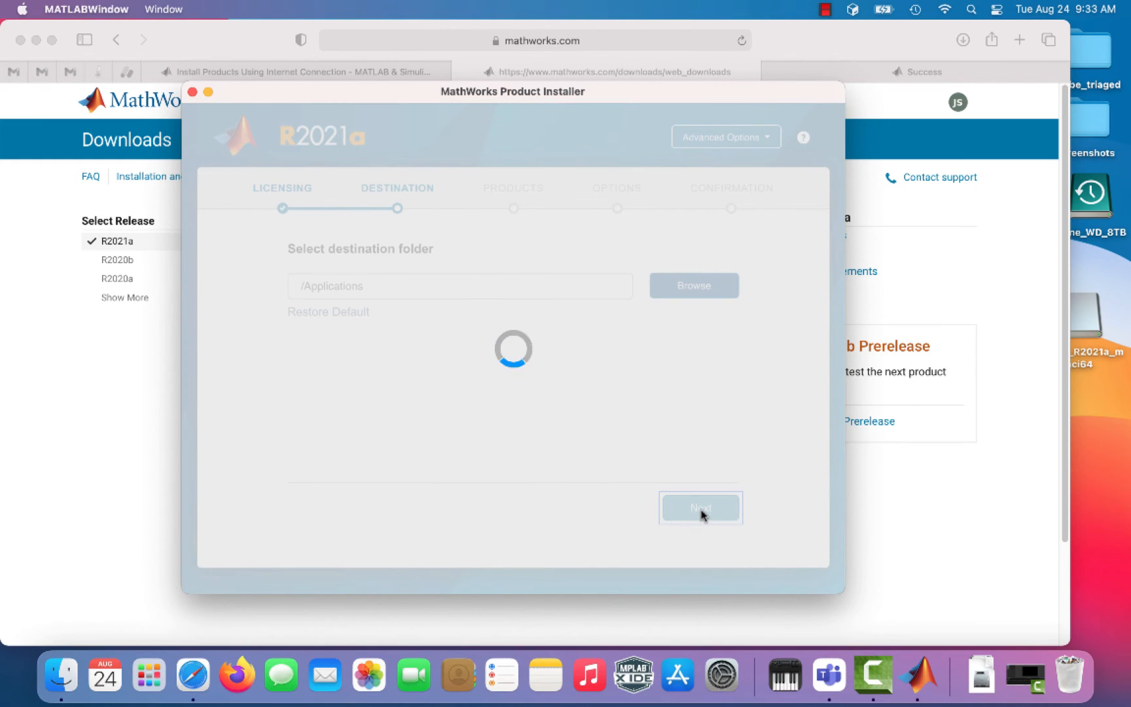
key("super+shift+4")
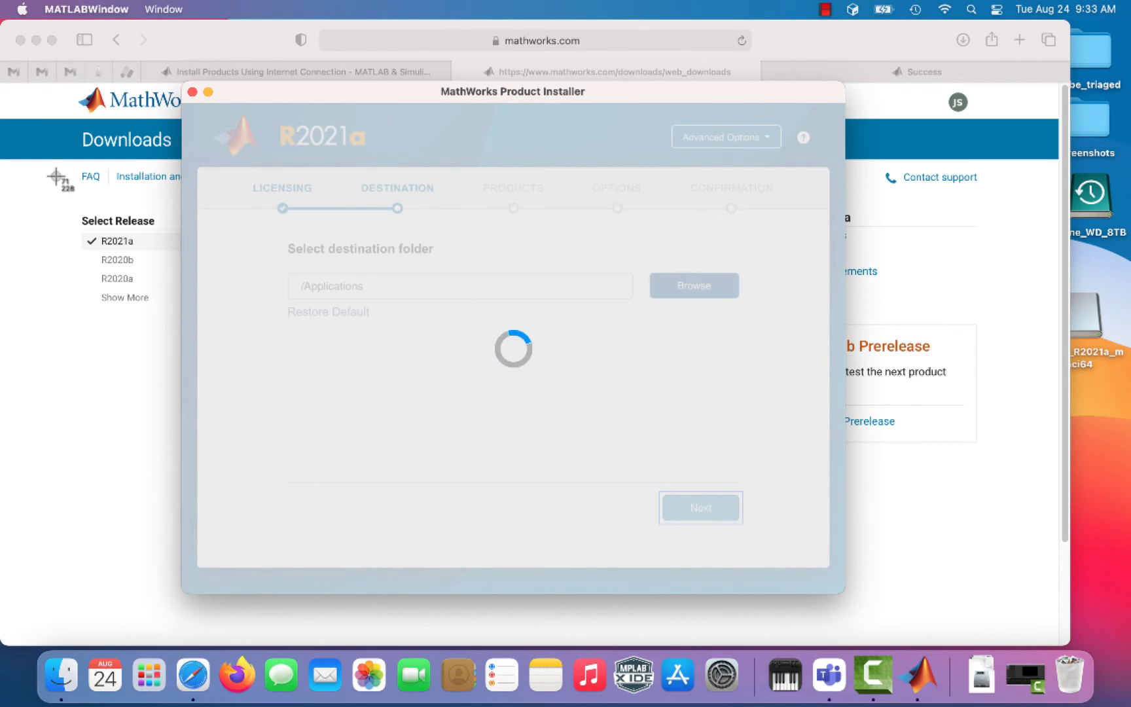
left_click_drag(2, 23, 845, 600)
left_click(1076, 612)
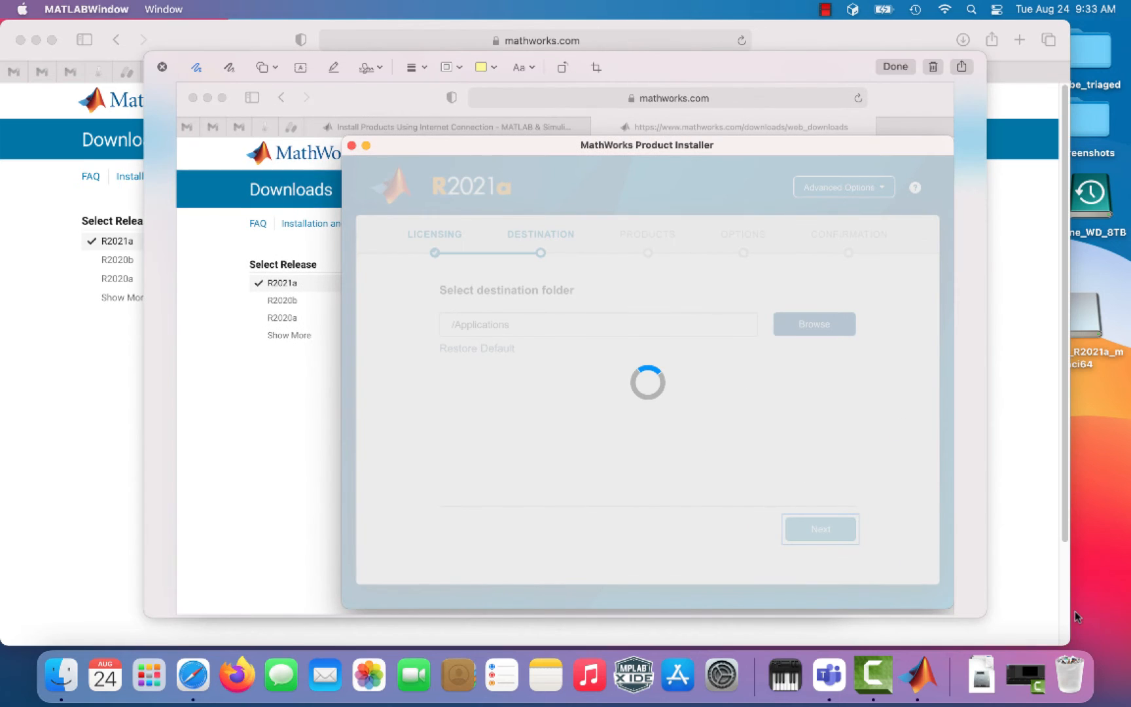
left_click(163, 67)
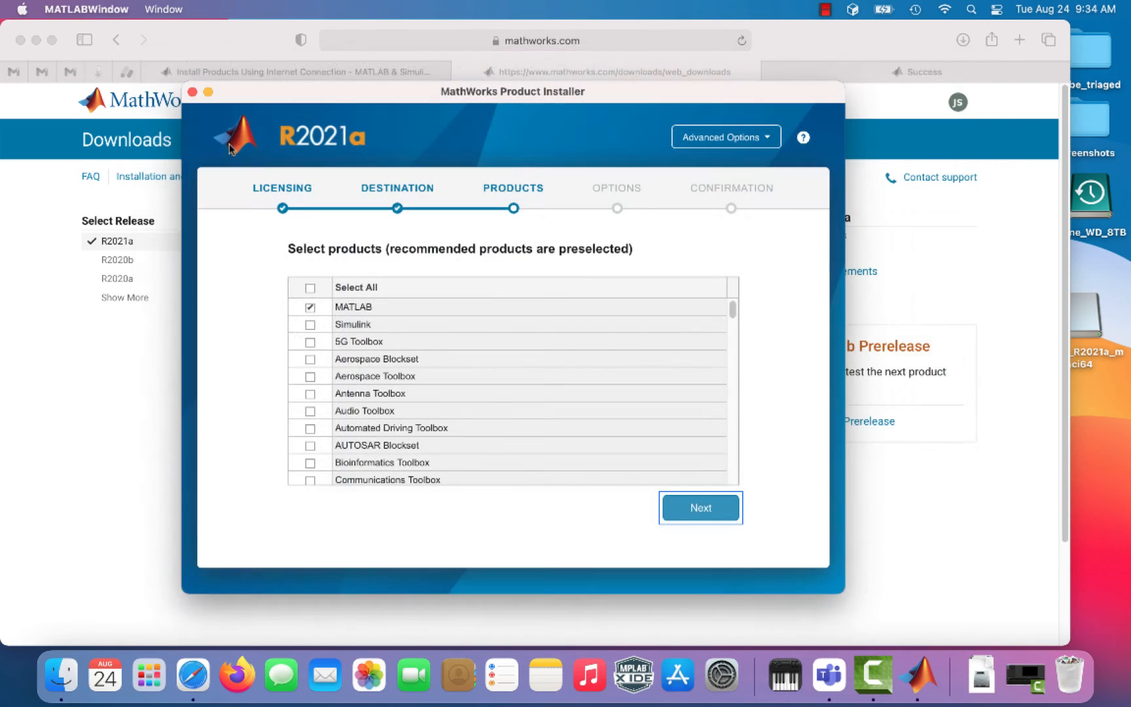
Step: Screenshot the product list, keep only MATLAB selected, and start installing 1 of 91 products
key("super+shift+4")
left_click_drag(74, 63, 505, 336)
scroll(485, 432, "down", 10)
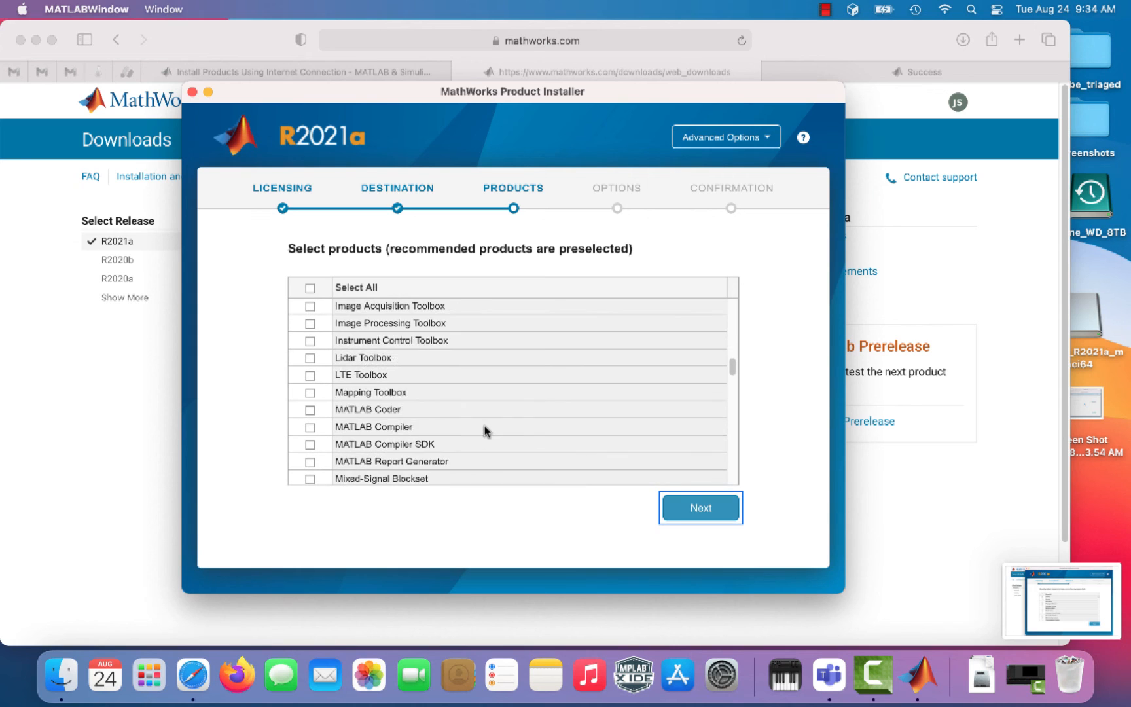
scroll(458, 465, "down", 15)
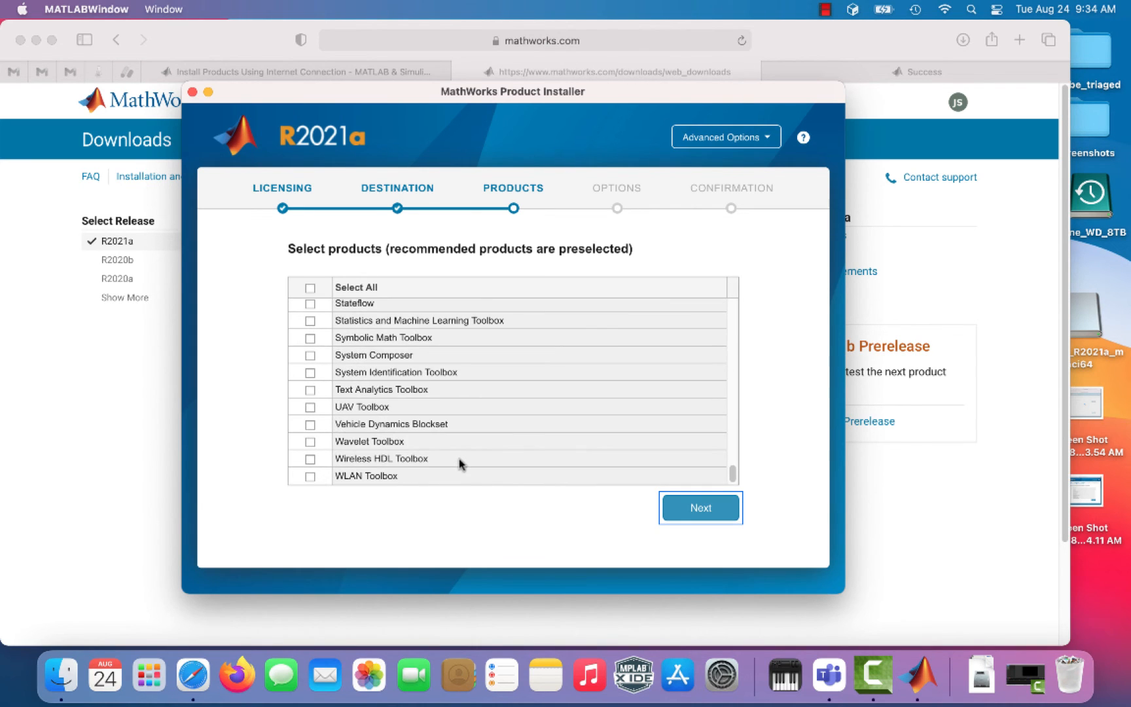
left_click(686, 508)
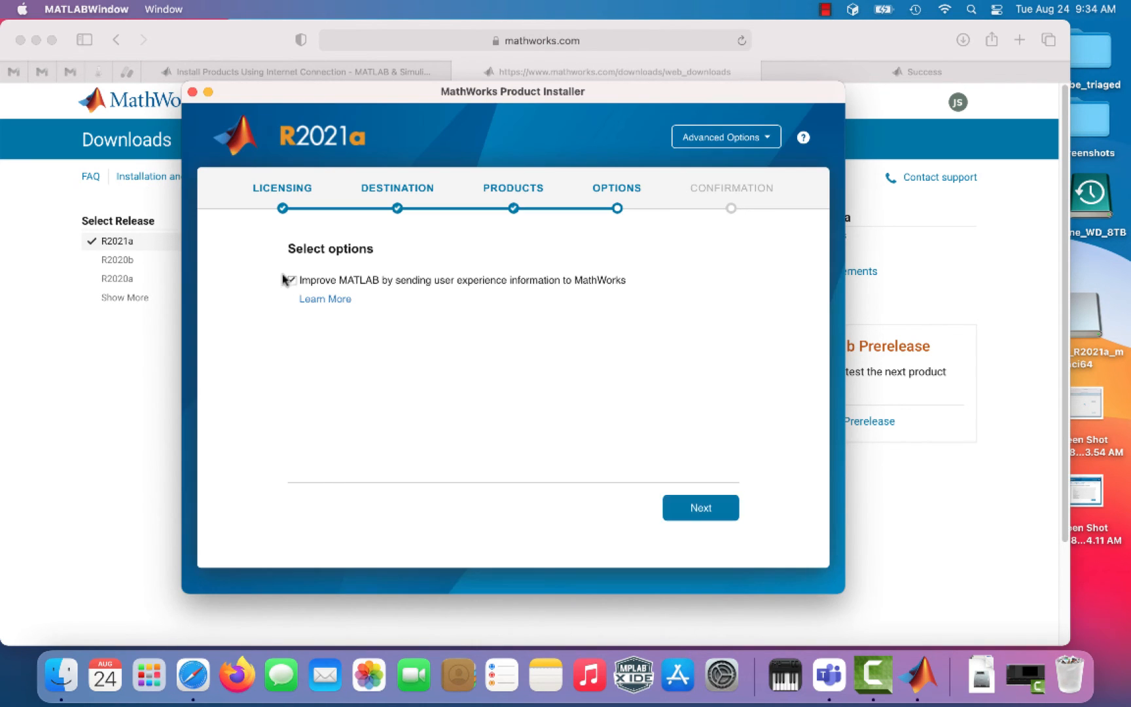
left_click(710, 513)
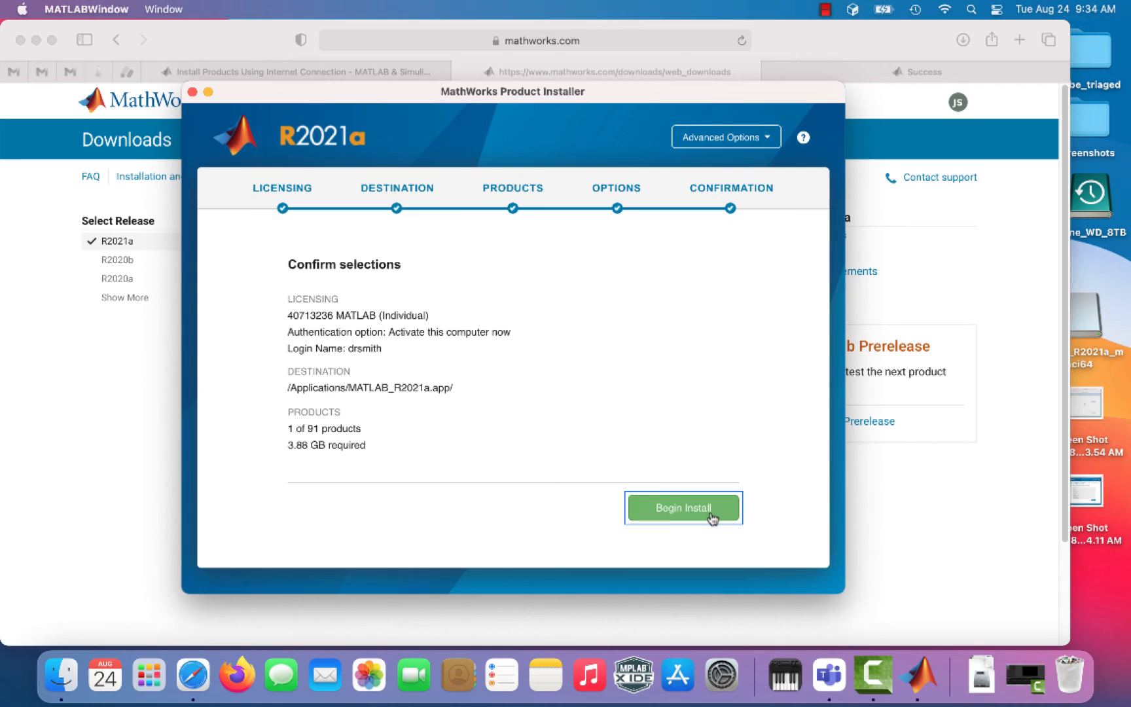
left_click(669, 514)
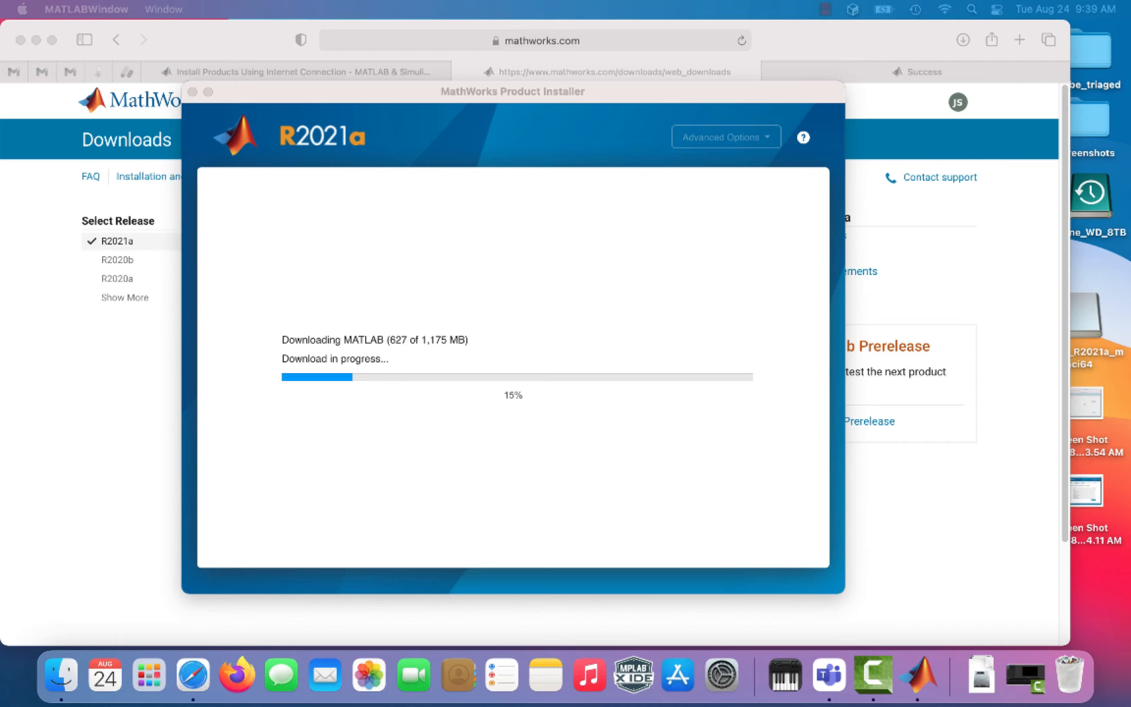
Step: Let the 1,175 MB MATLAB R2021a installation finish, then close the installer
key("super+Tab")
key("super+Tab")
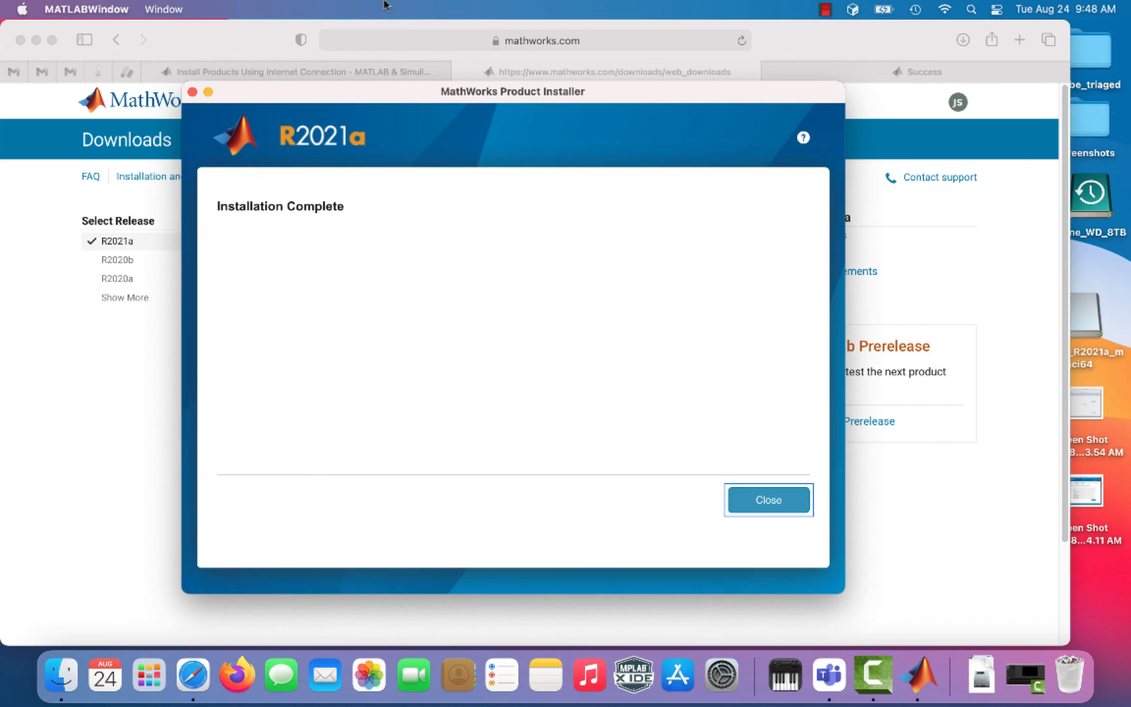
left_click(760, 503)
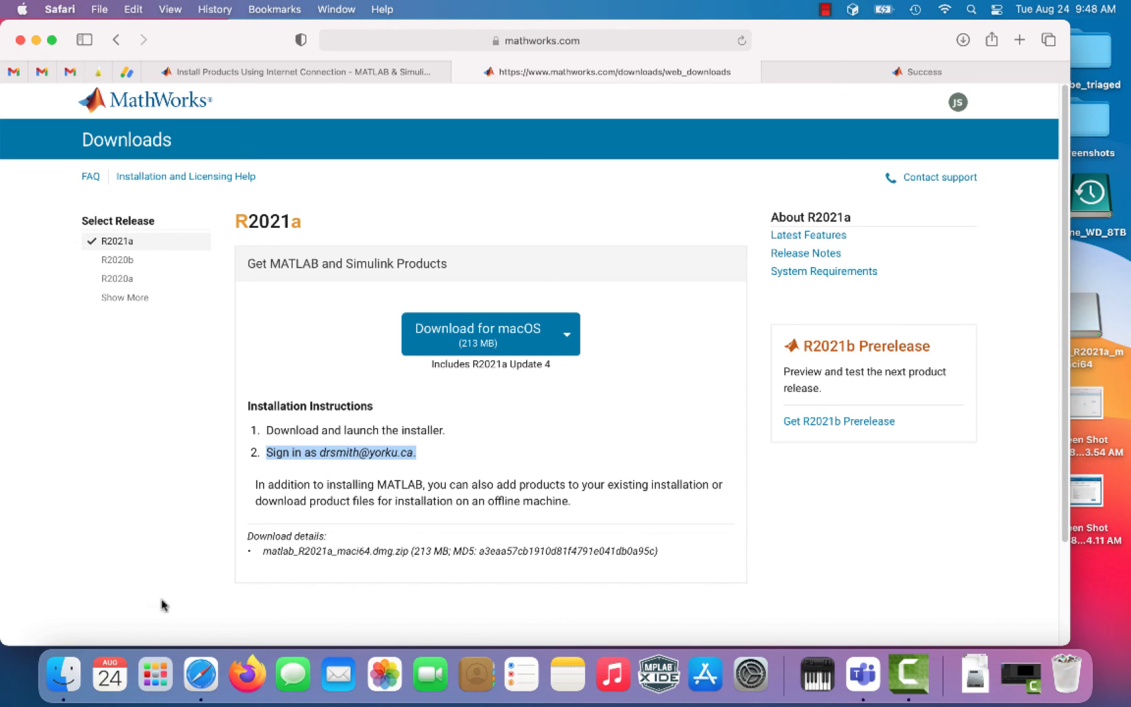
Step: Launch MATLAB_R2021a from Finder's Applications folder and allow it access to Documents
left_click(62, 673)
left_click(228, 360)
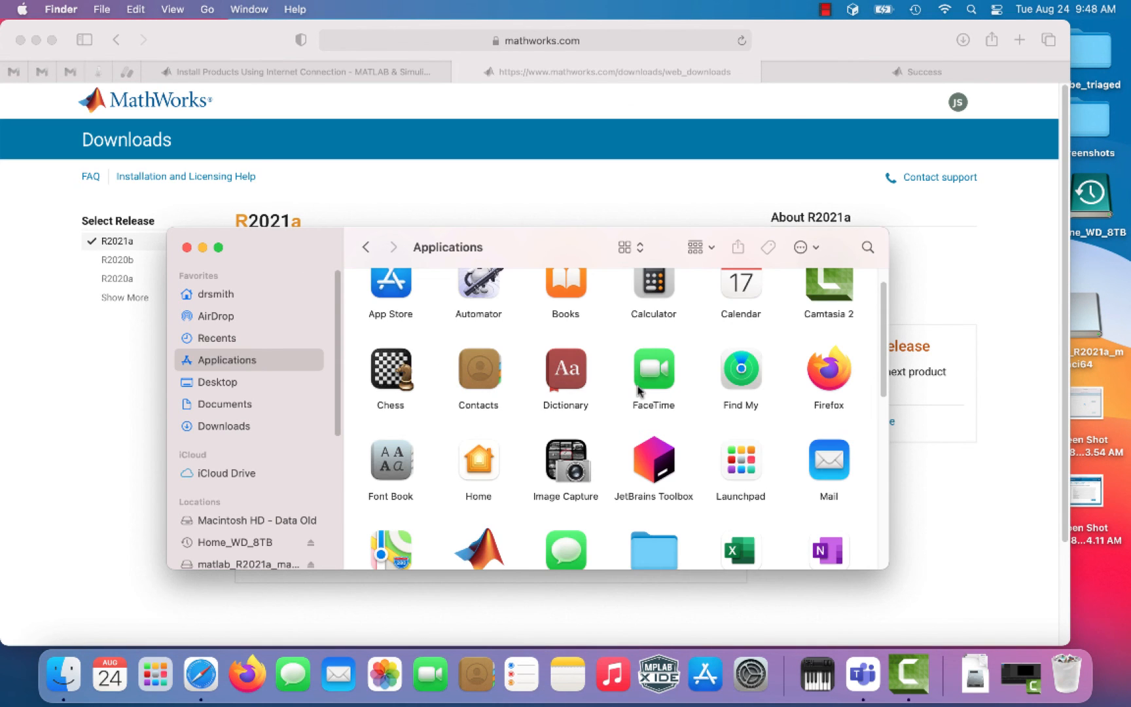
scroll(442, 359, "down", 3)
double_click(480, 466)
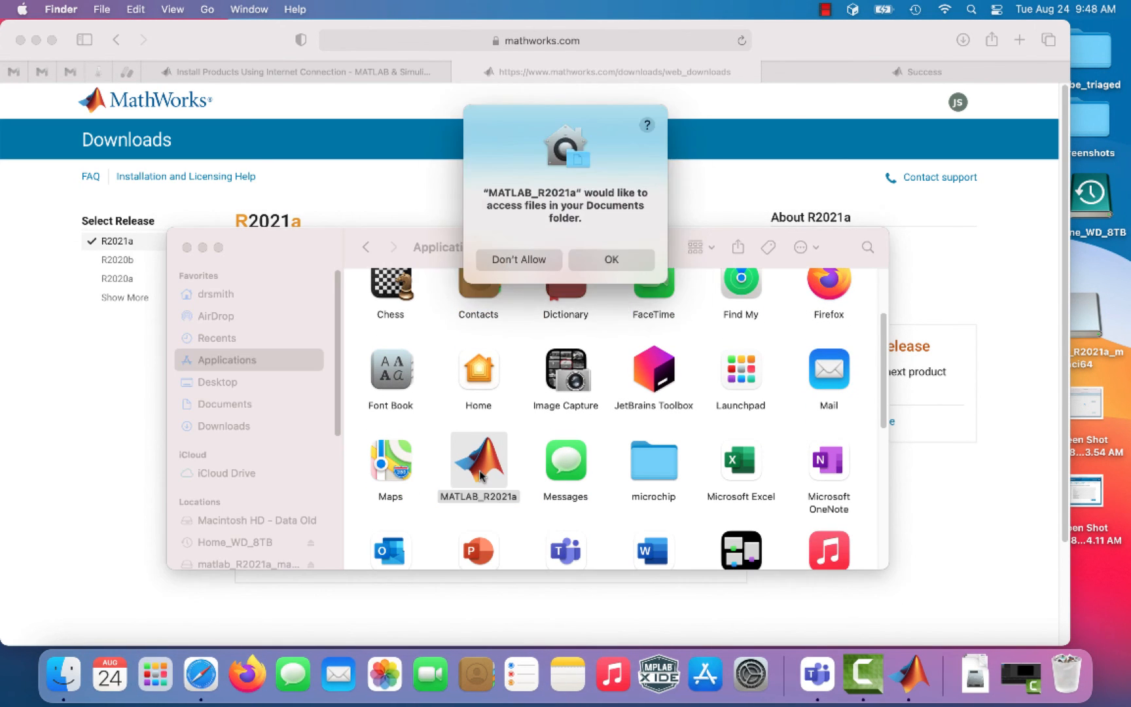
left_click(608, 261)
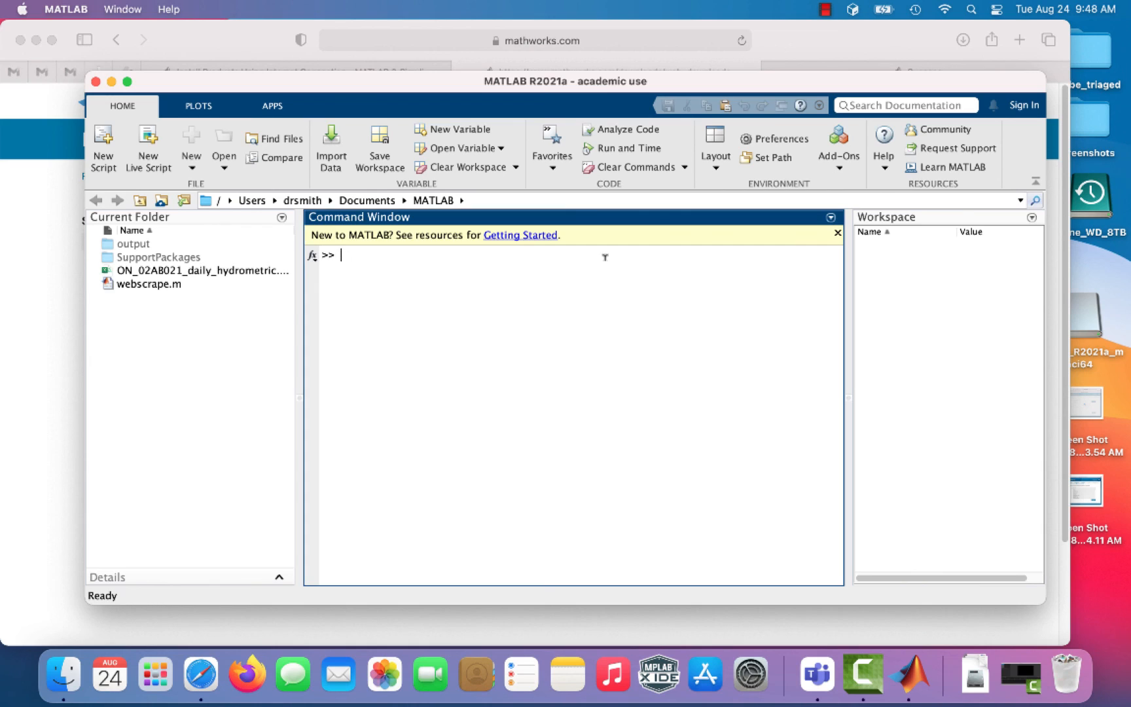
Step: In the Command Window, evaluate 1+1 (ans = 2) and assign a=3;
type("1+1")
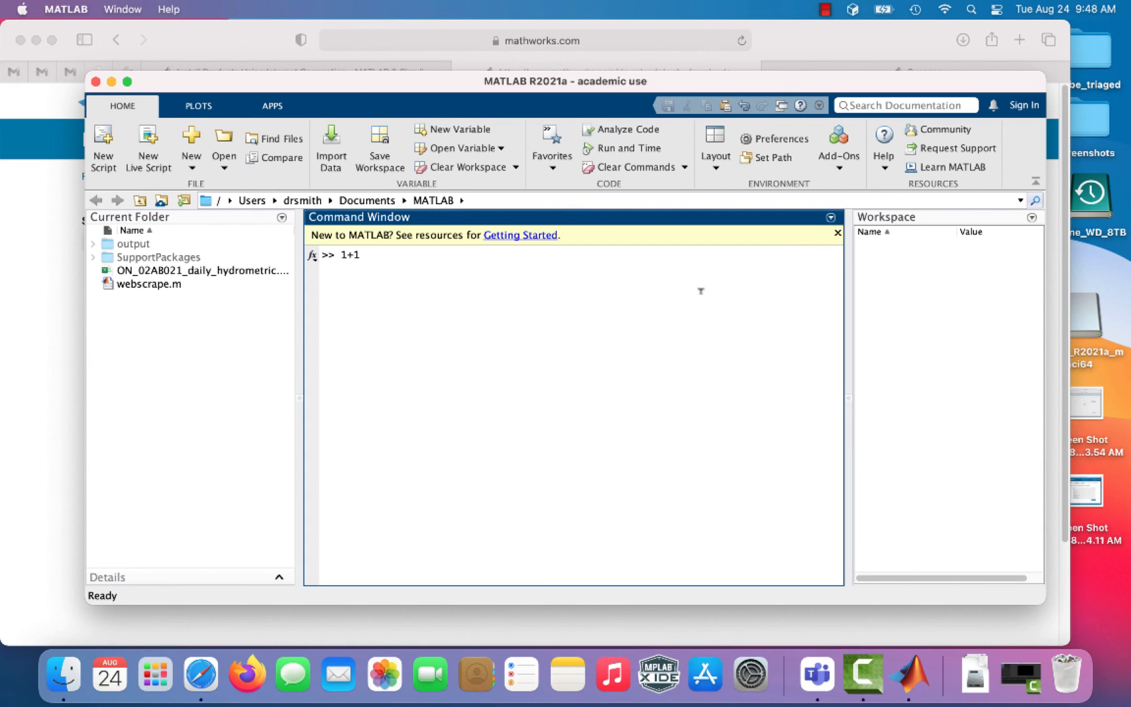
key("Return")
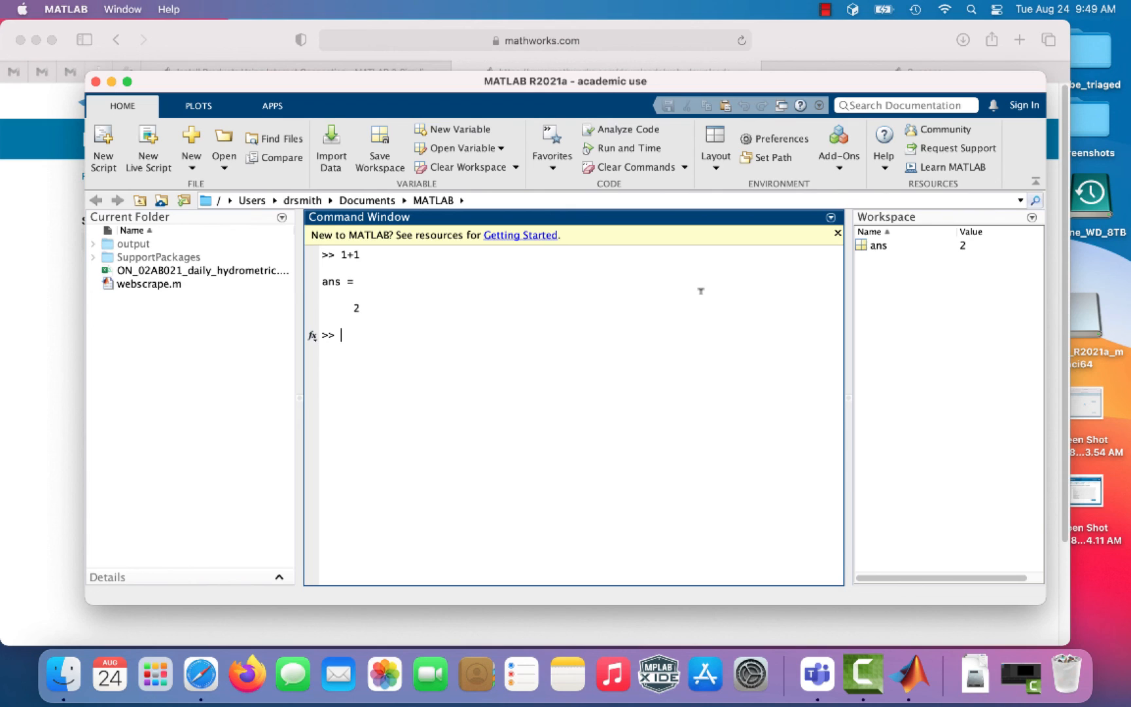
type("a=3;")
key("Return")
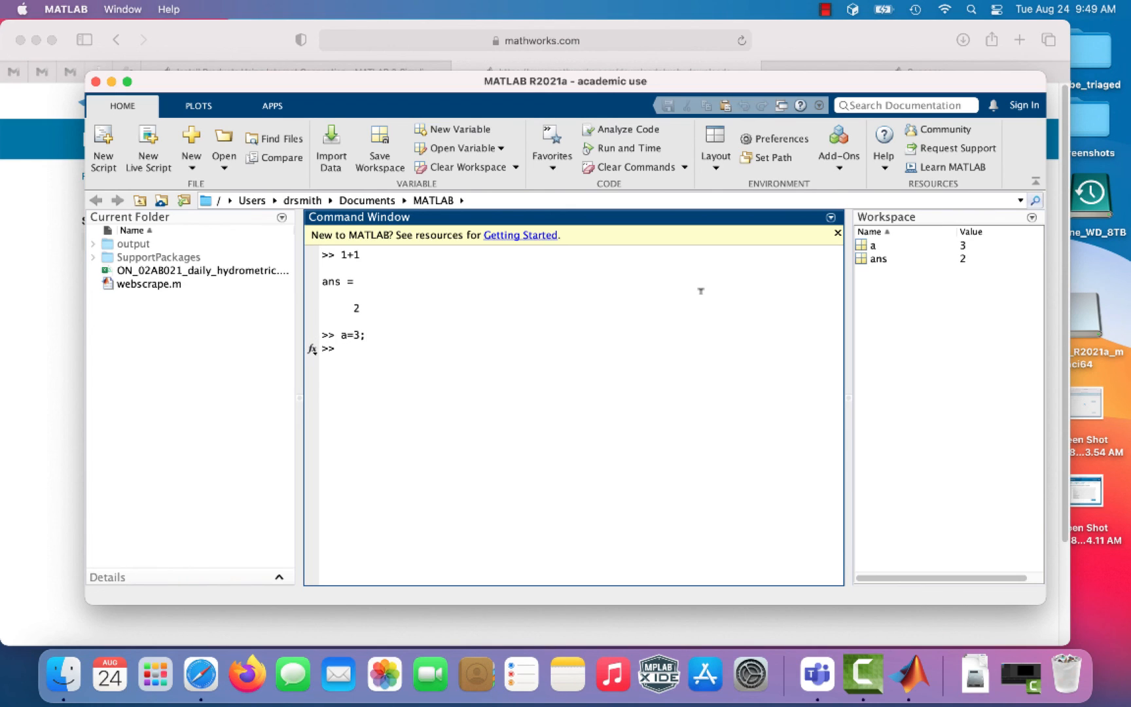
Step: Increment a to 4 with a=a+1; and print hello! using disp("hello!");
type("a=a+1;")
key("Return")
type("disp(")
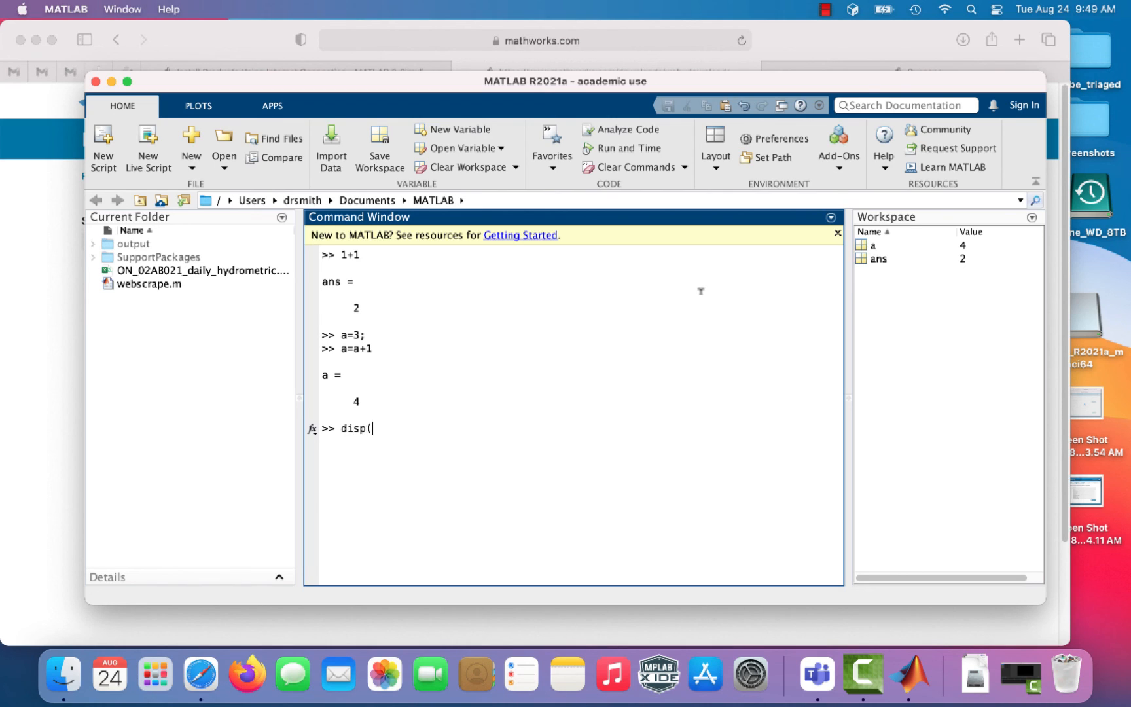
type("\"hello!\");")
key("Return")
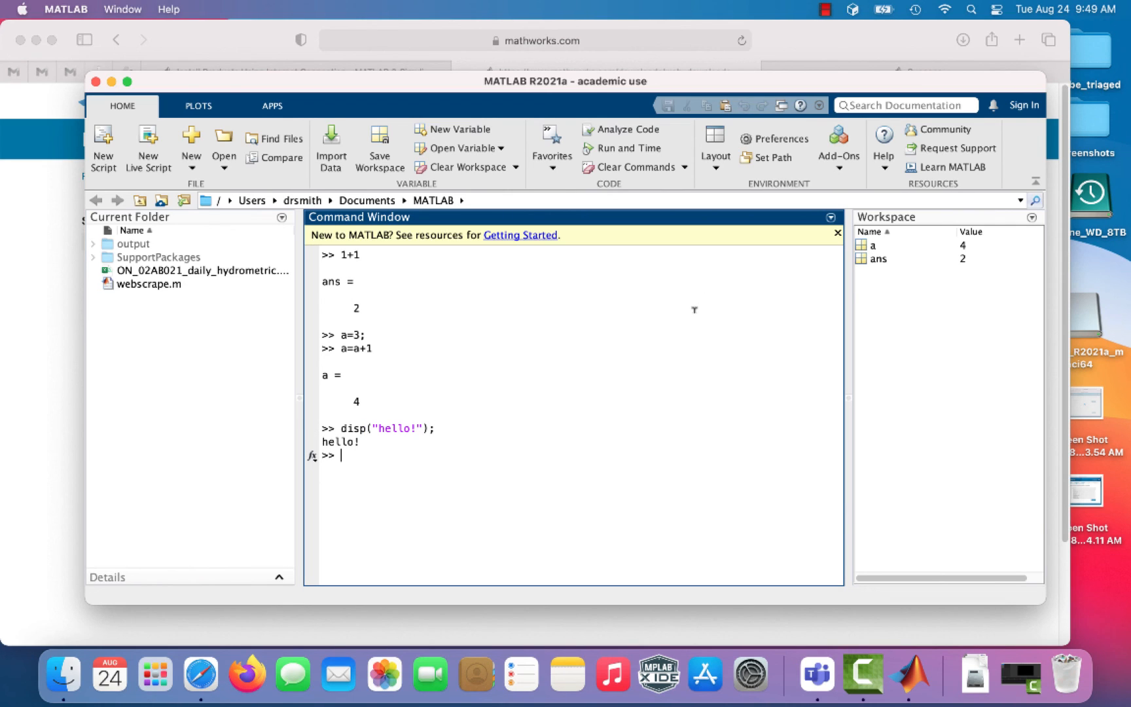
left_click(825, 9)
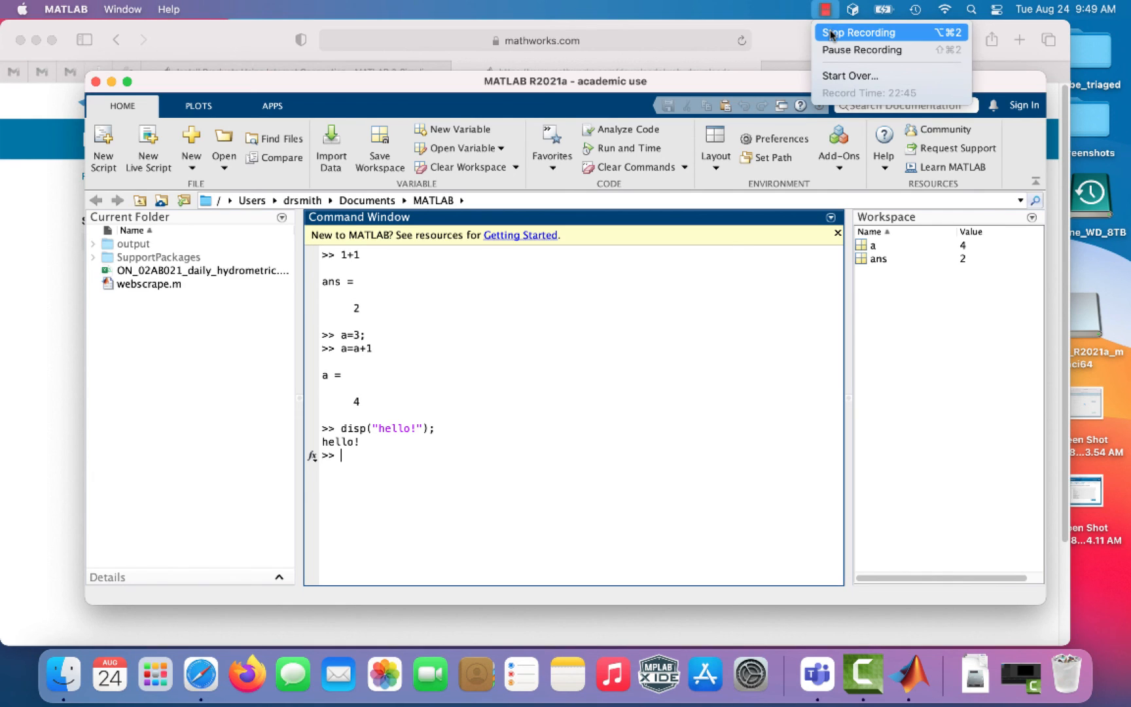